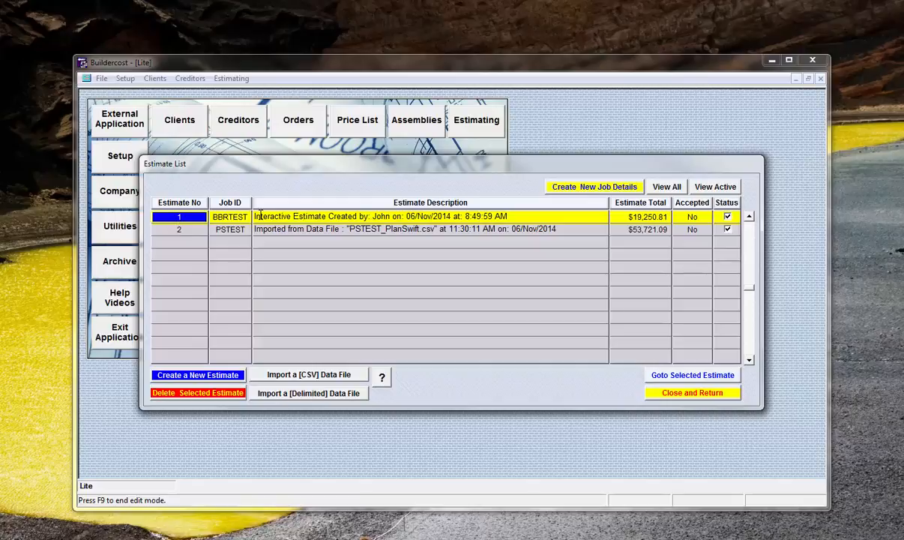
Open the estimate for job BBRTEST and filter its items to those with control code D.
click(693, 379)
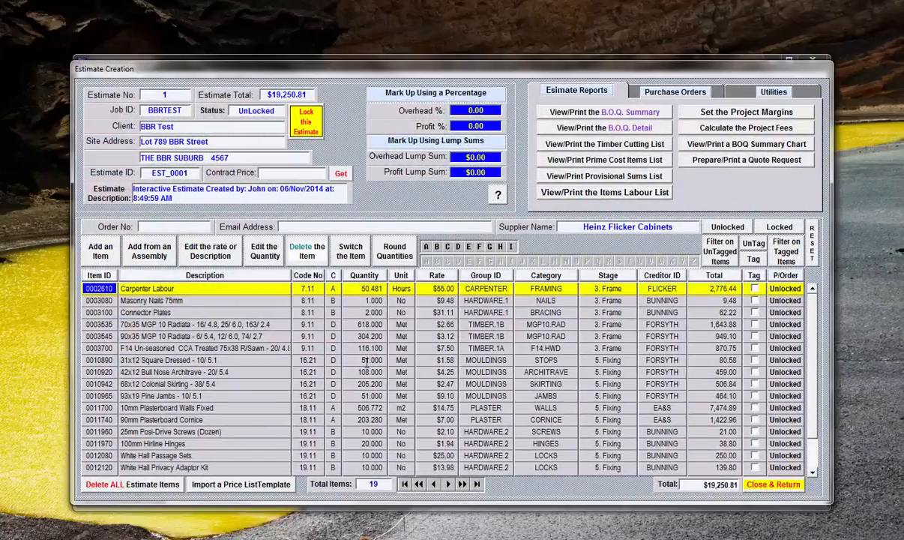
double_click(334, 324)
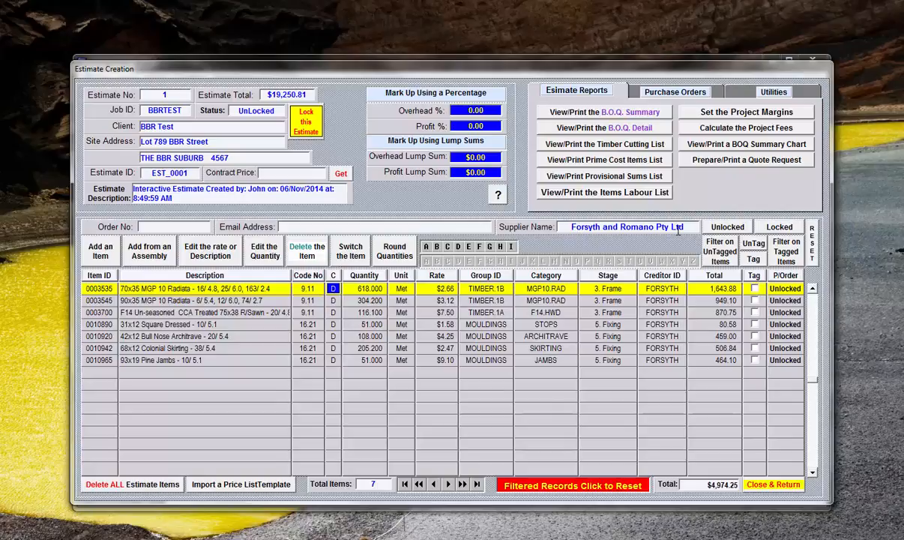
Go through the filtered timber and moulding items to check which supplier each one is assigned to.
key(Down)
key(Down)
key(Down)
key(Down)
key(Down)
key(Down)
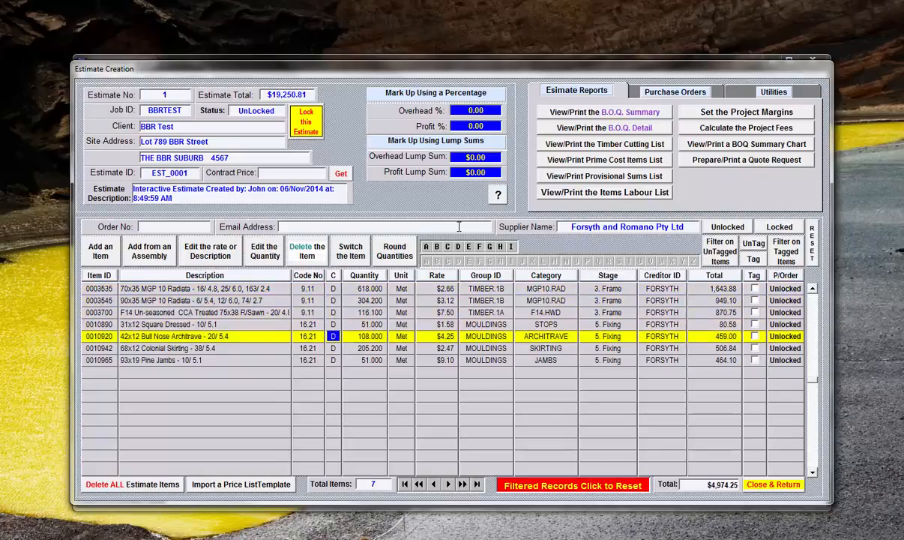
key(Up)
key(Up)
key(Up)
key(Up)
key(Up)
key(Up)
key(Up)
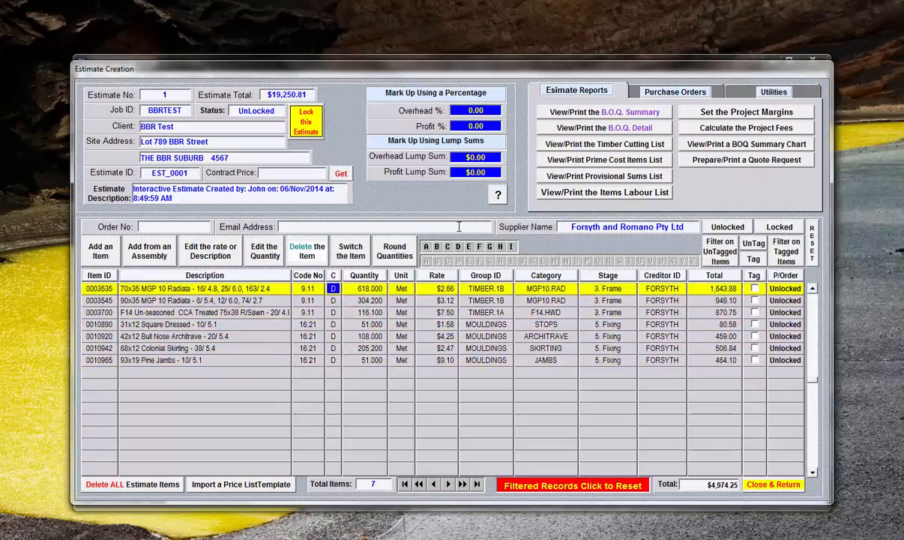
Tag all the filtered items and unify their cost code to 9.11 Timber frame materials.
click(635, 90)
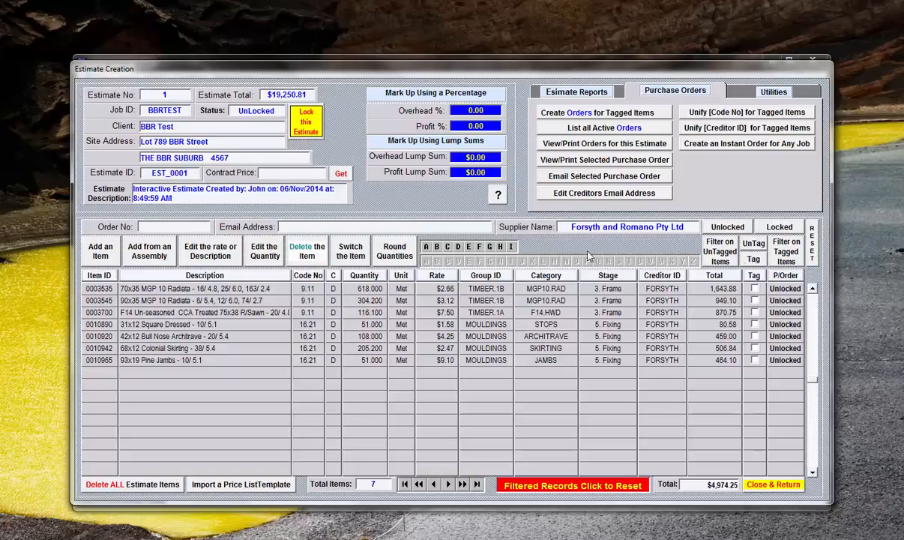
click(755, 263)
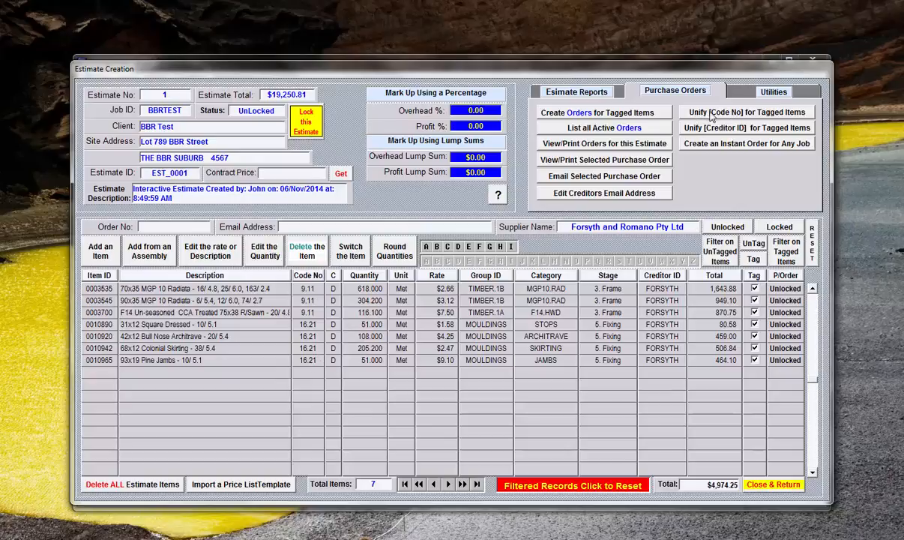
click(752, 113)
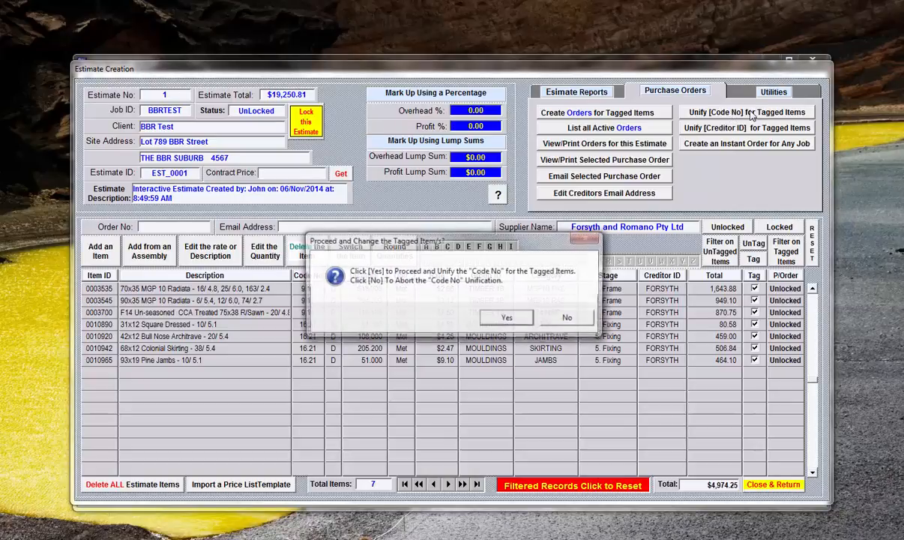
click(516, 320)
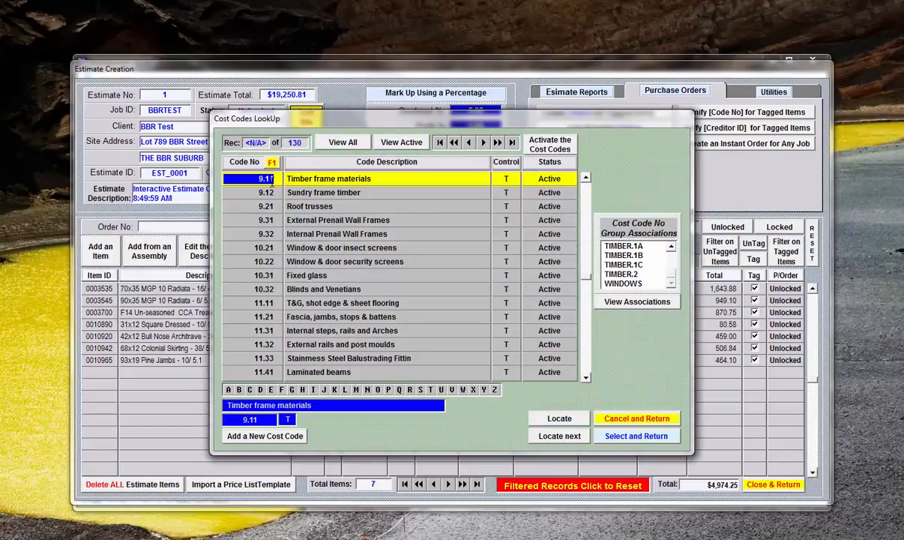
double_click(266, 178)
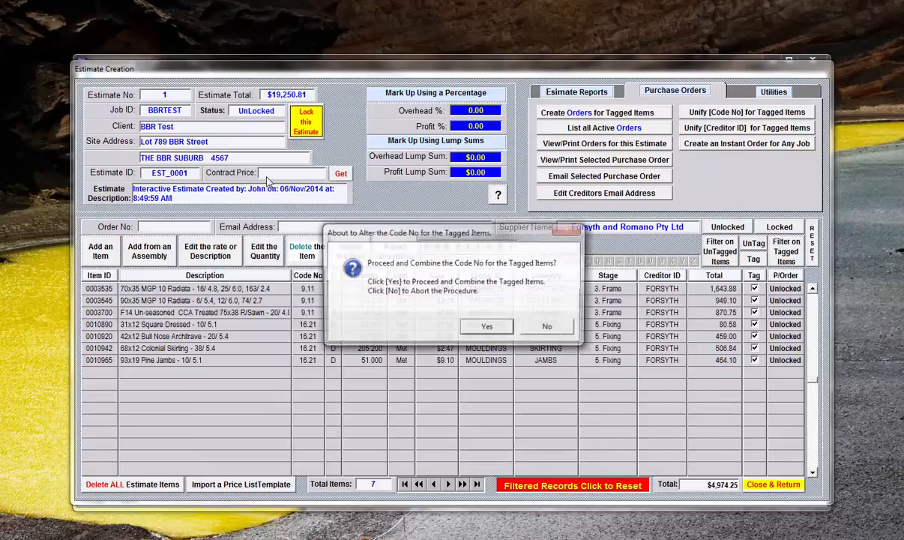
click(489, 327)
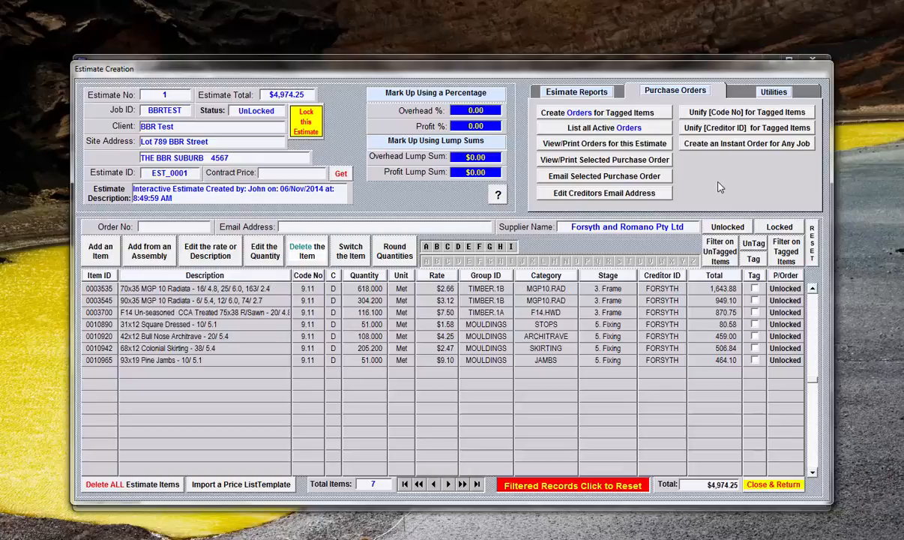
Tag the filtered timber items again and create a purchase order from them.
click(754, 260)
click(578, 114)
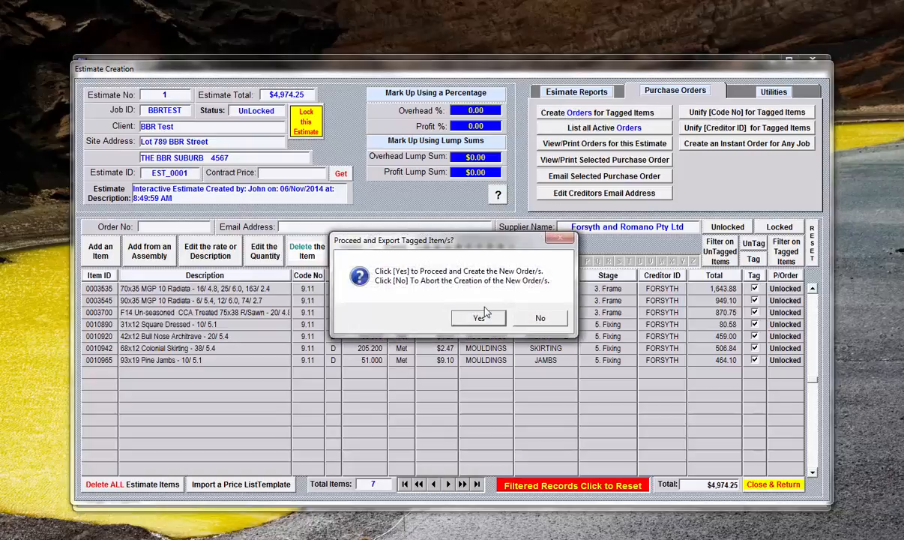
click(480, 318)
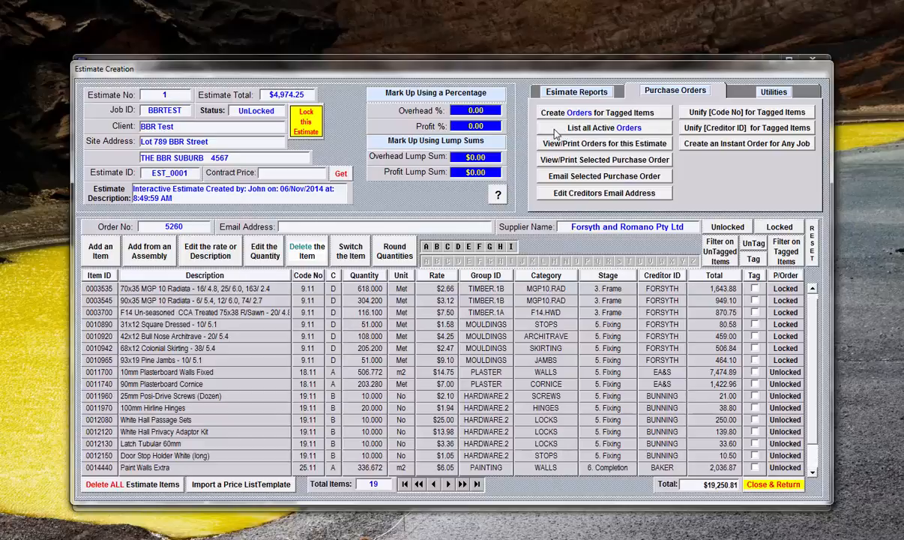
List the active purchase orders, open the Forsyth and Romano order's details and look over its delivery instructions.
click(652, 131)
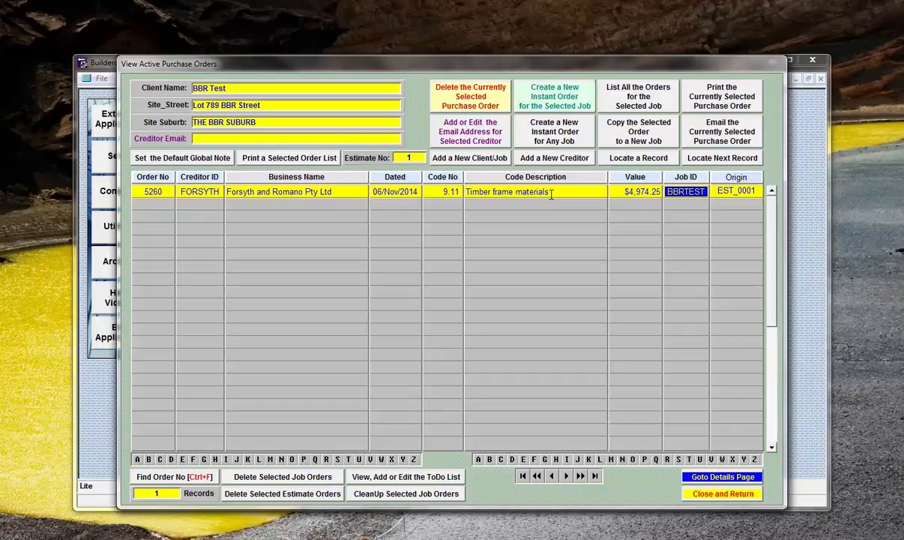
click(739, 191)
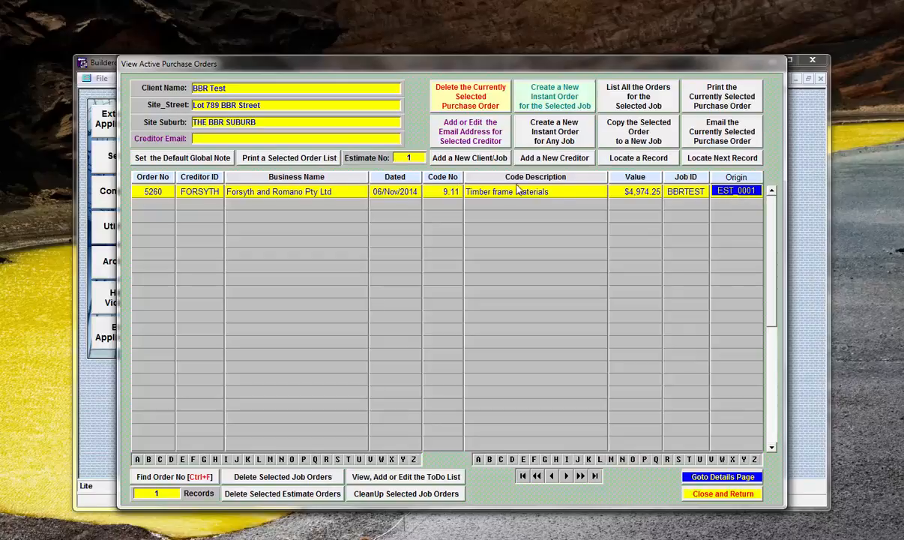
click(723, 477)
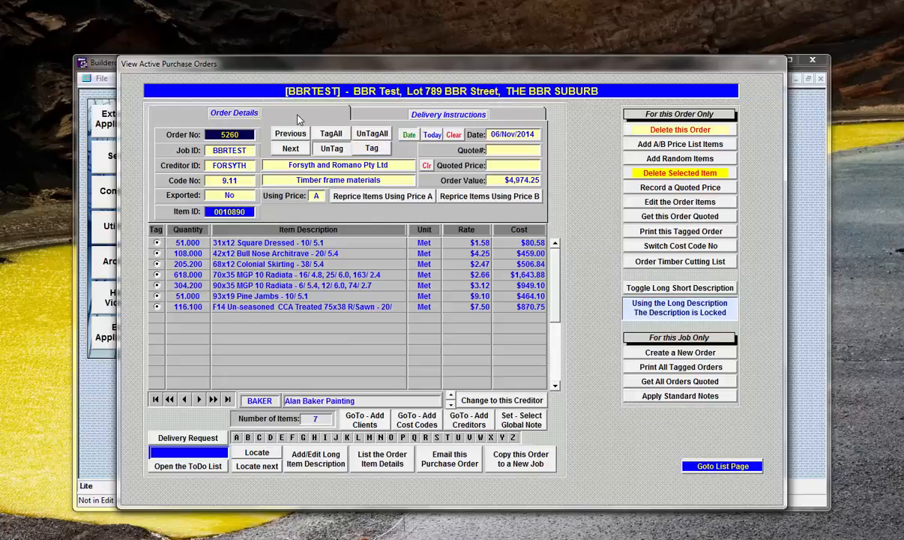
click(399, 117)
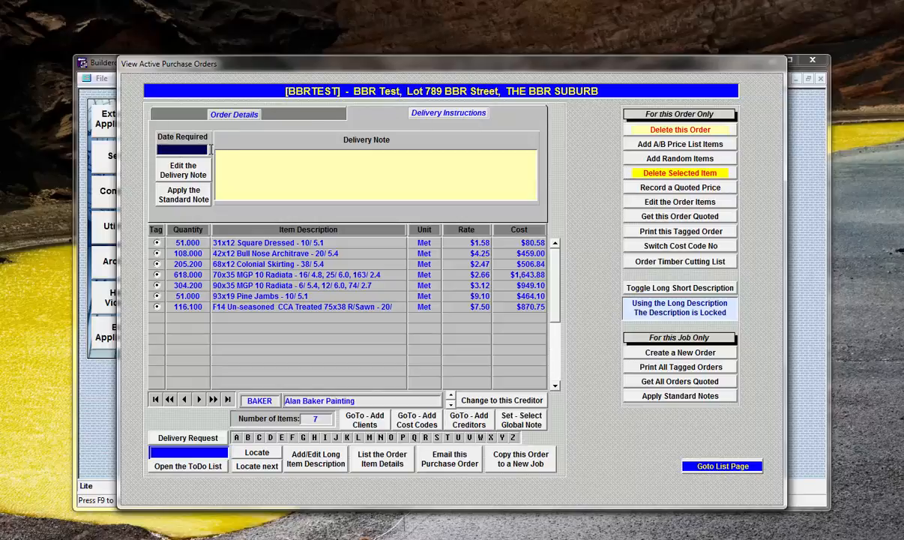
click(305, 116)
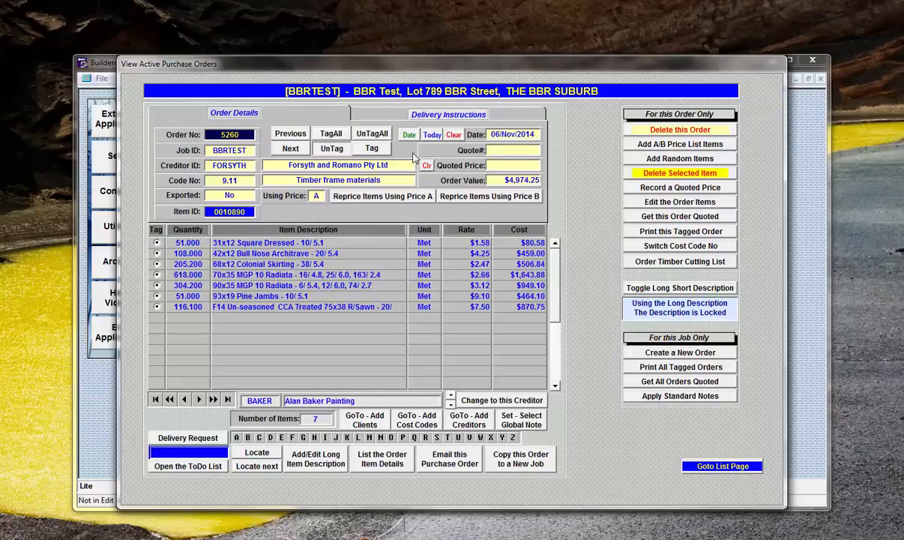
Tag the timber frame order, preview its costed purchase order report and close the report after reviewing it.
click(374, 149)
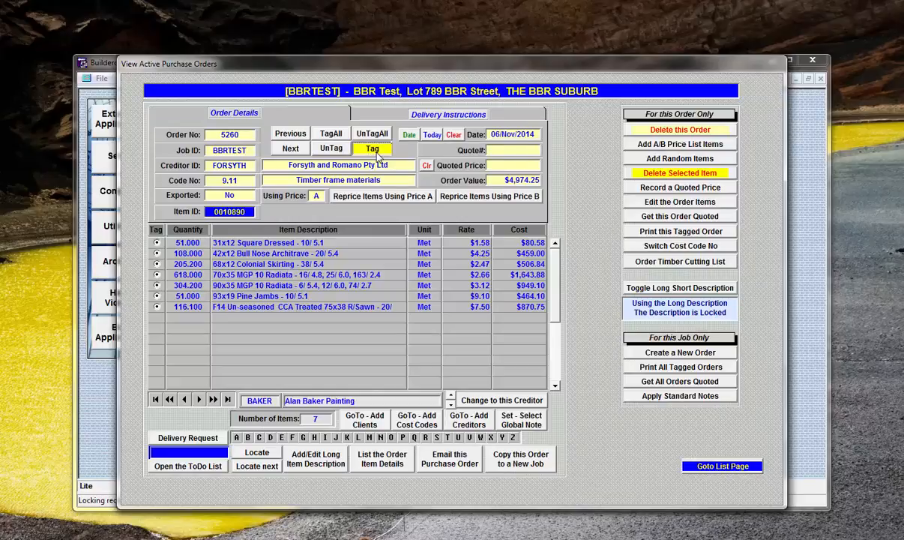
click(653, 235)
click(424, 335)
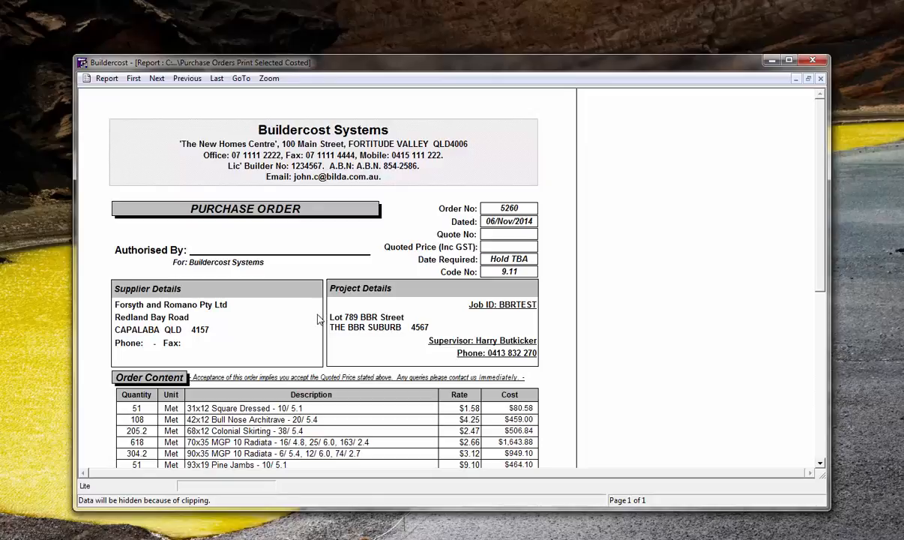
scroll(820, 225, down, 3)
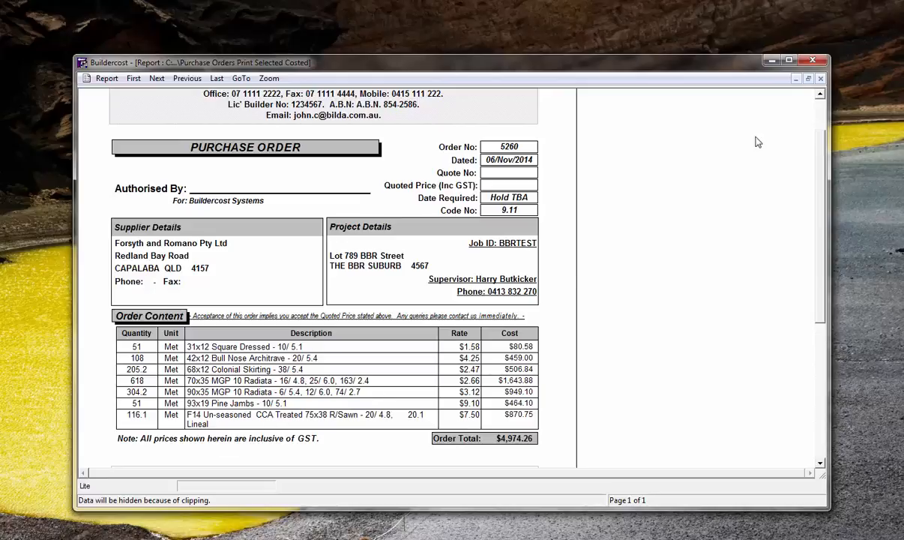
click(820, 81)
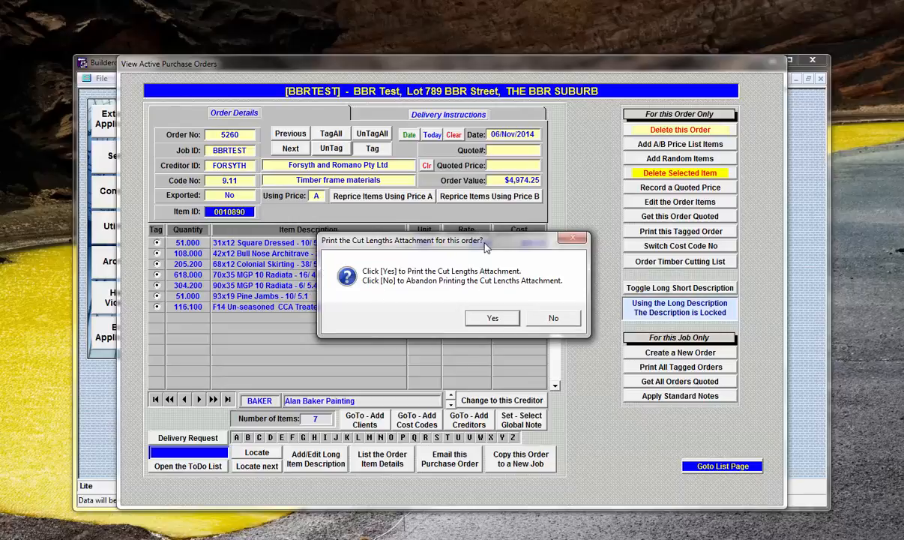
Produce the cut lengths attachment for the order, review the listed timber lengths and close the report.
drag(485, 244, 594, 118)
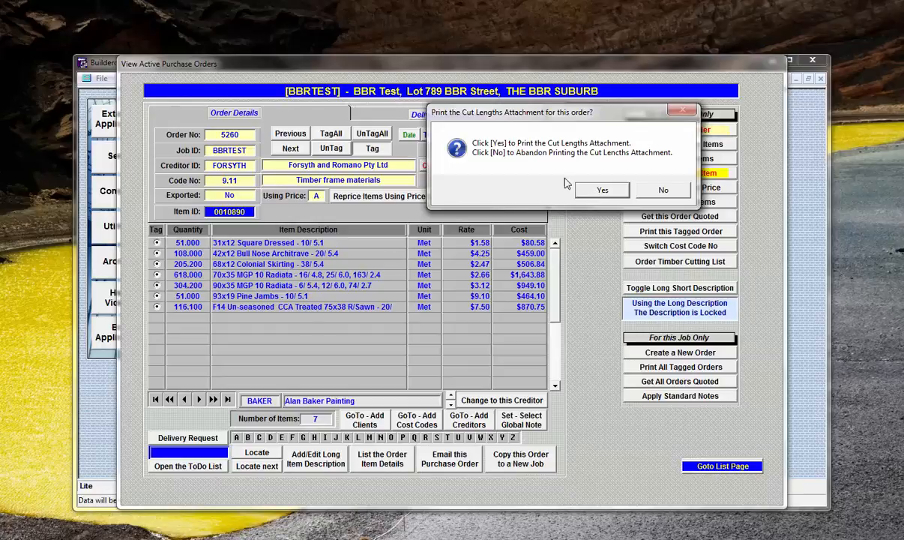
click(602, 191)
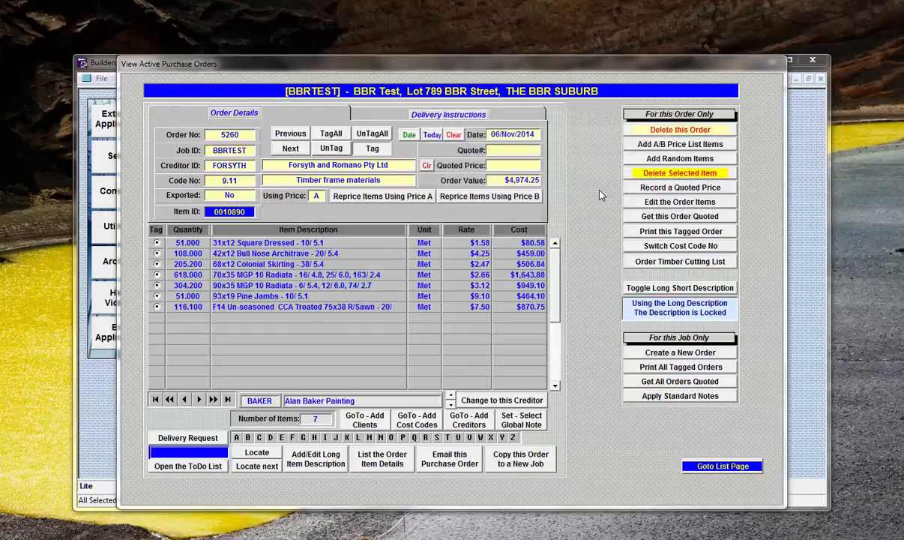
scroll(773, 187, down, 4)
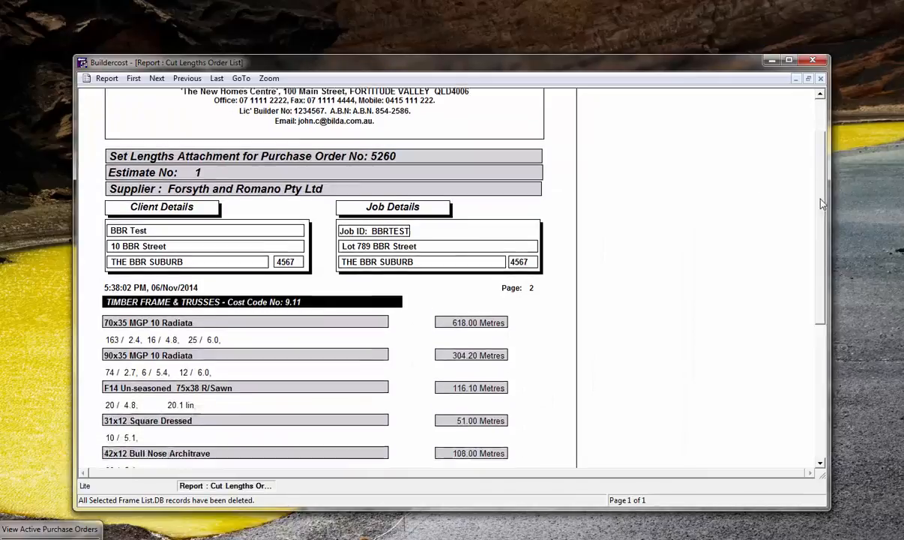
scroll(774, 207, up, 2)
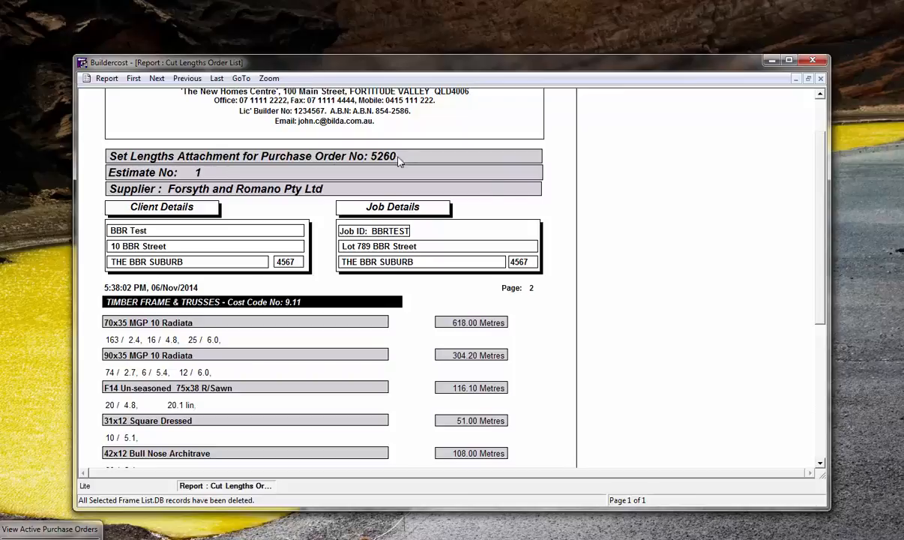
scroll(821, 251, down, 3)
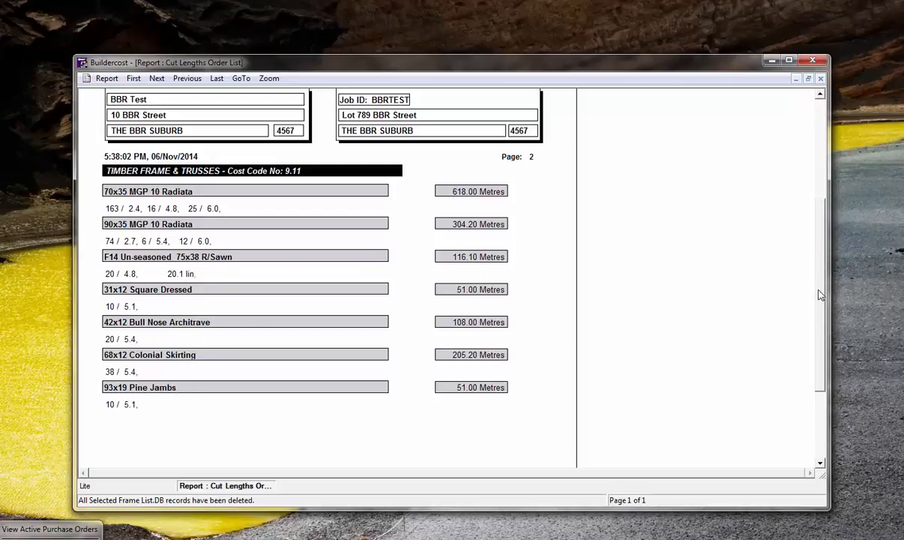
scroll(773, 280, up, 3)
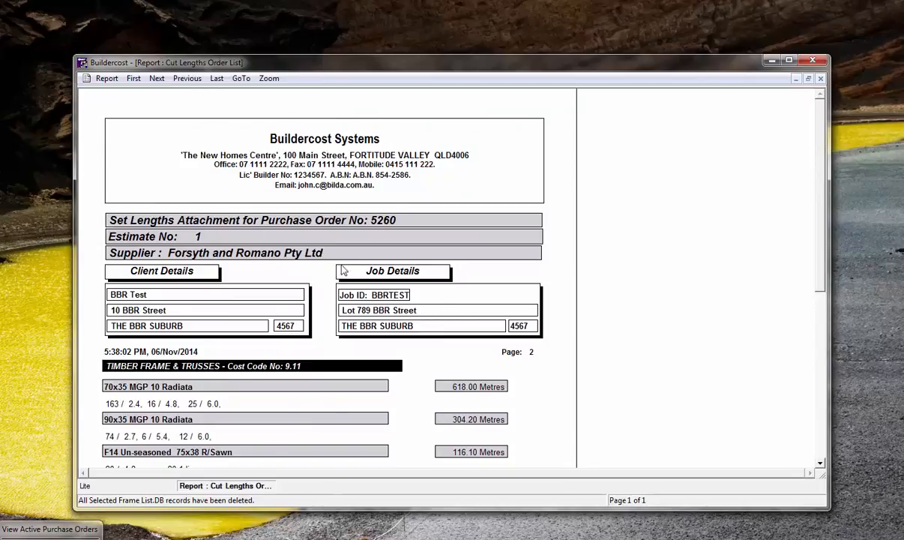
click(820, 79)
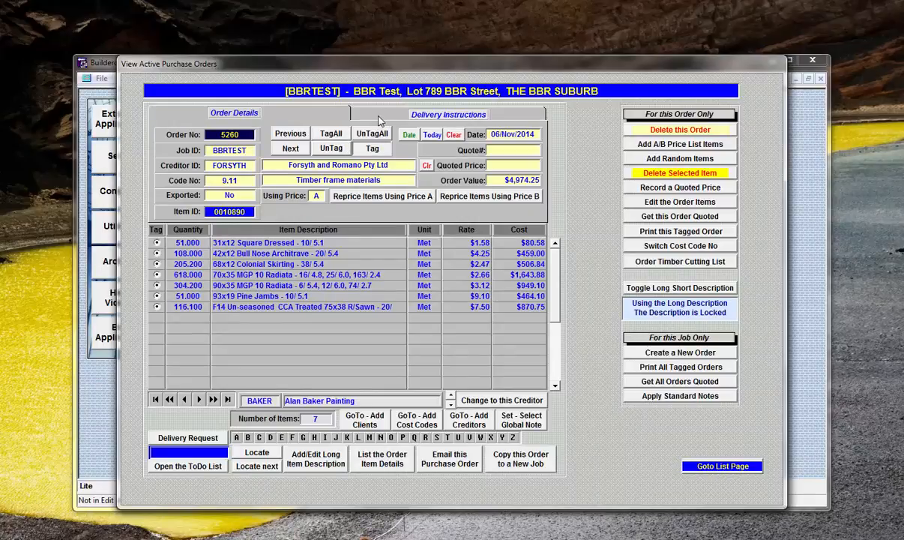
Try to make a delivery request for the order, and set its required date to 06/Nov/2014.
click(192, 441)
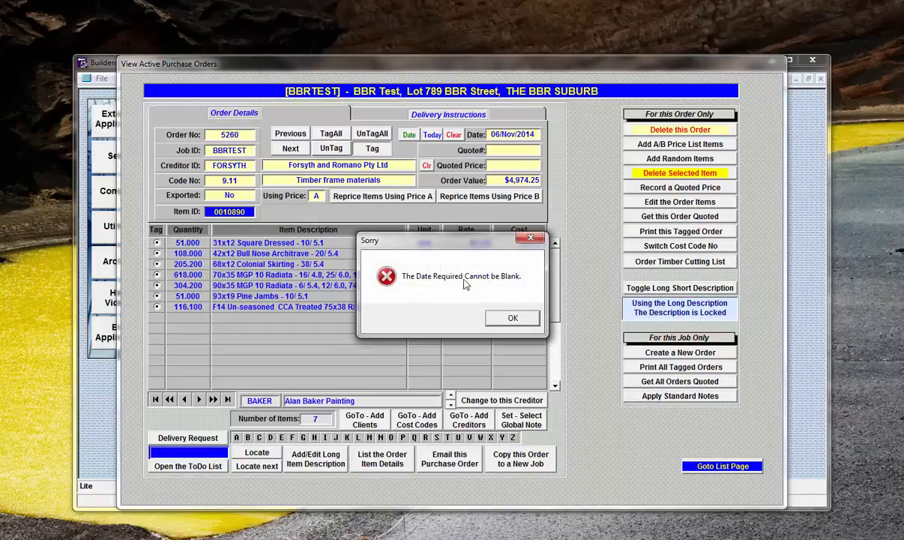
click(491, 324)
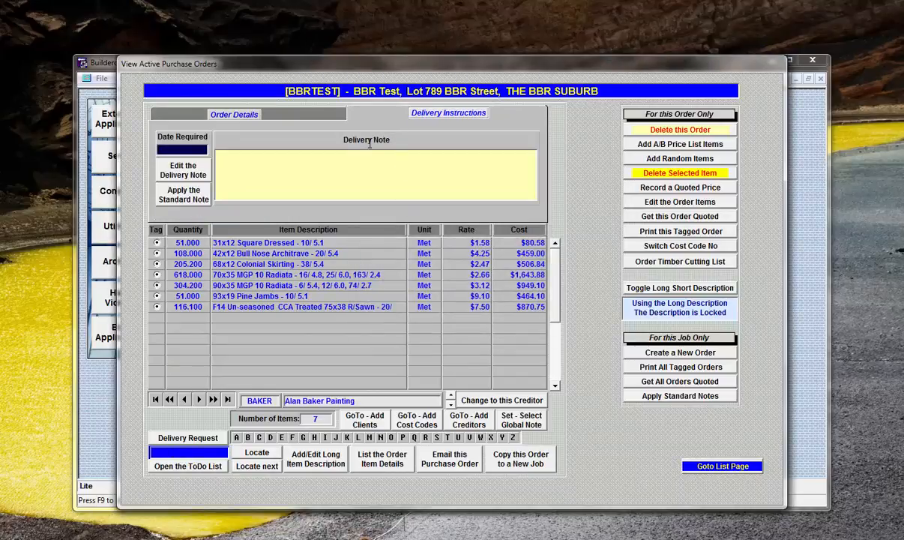
click(178, 147)
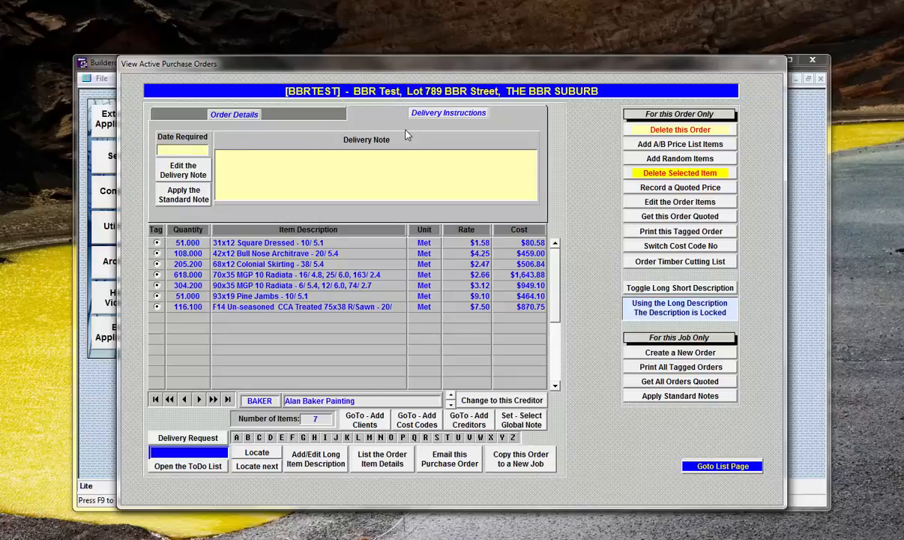
text(06/Nov/2014)
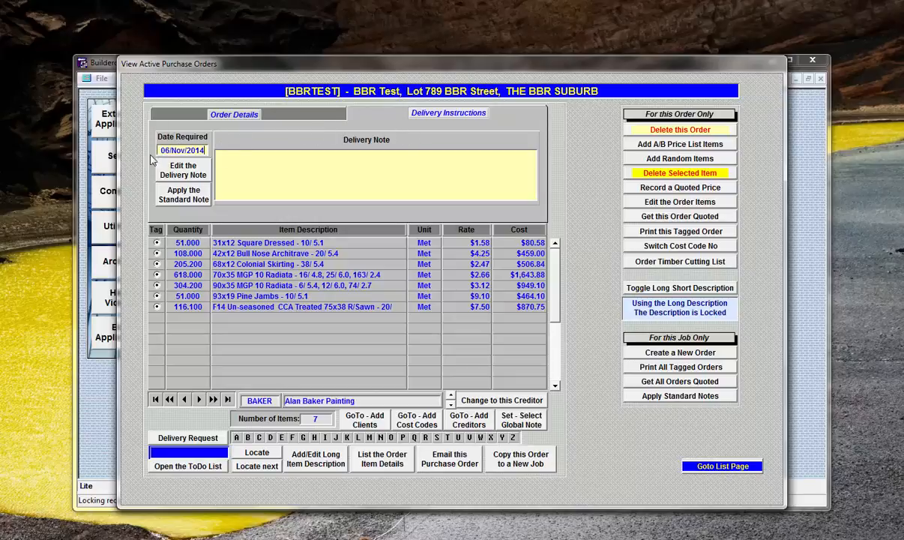
Add the delivery note "Place under cover in Garage . . ." to the order and save it.
click(188, 171)
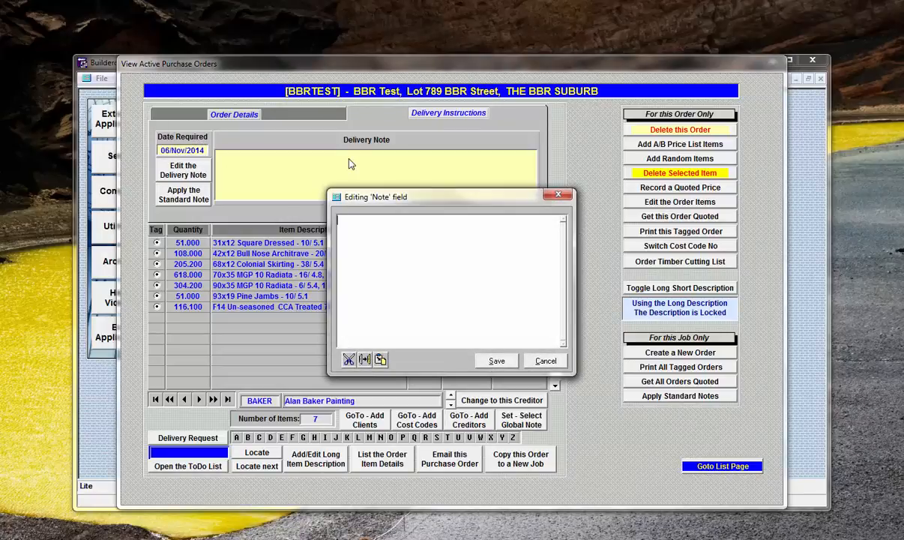
text(Place under cover in Ga)
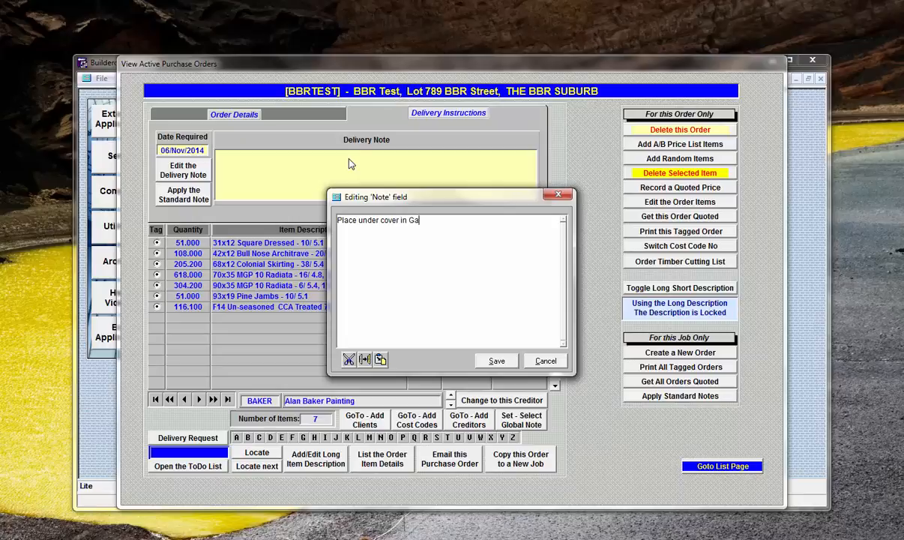
text(rage)
click(498, 361)
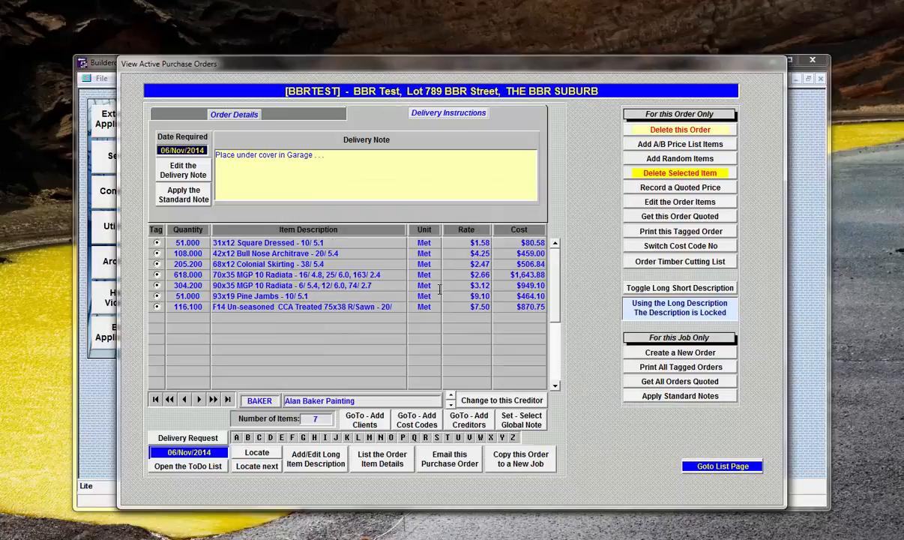
Produce the delivery request for the timber frame order, review its required date and special delivery instruction, and close the report.
click(192, 441)
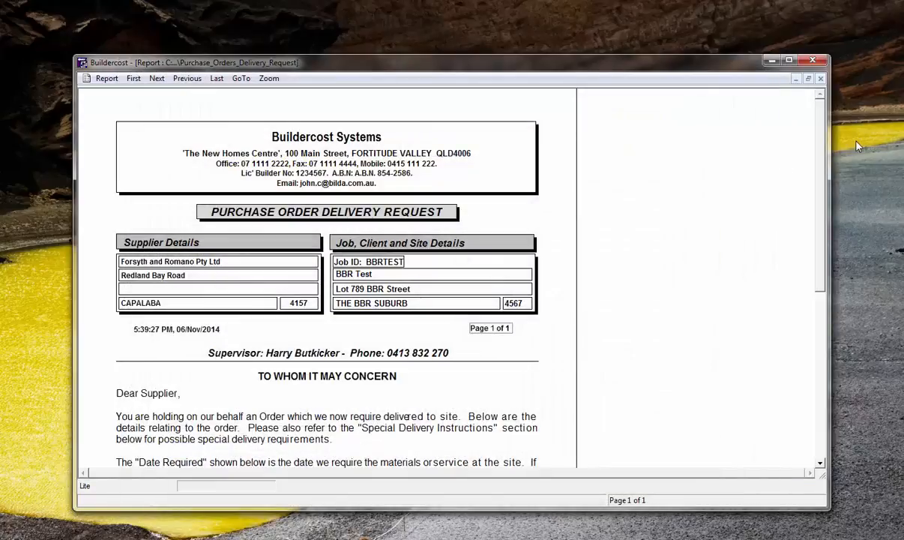
scroll(820, 191, down, 1)
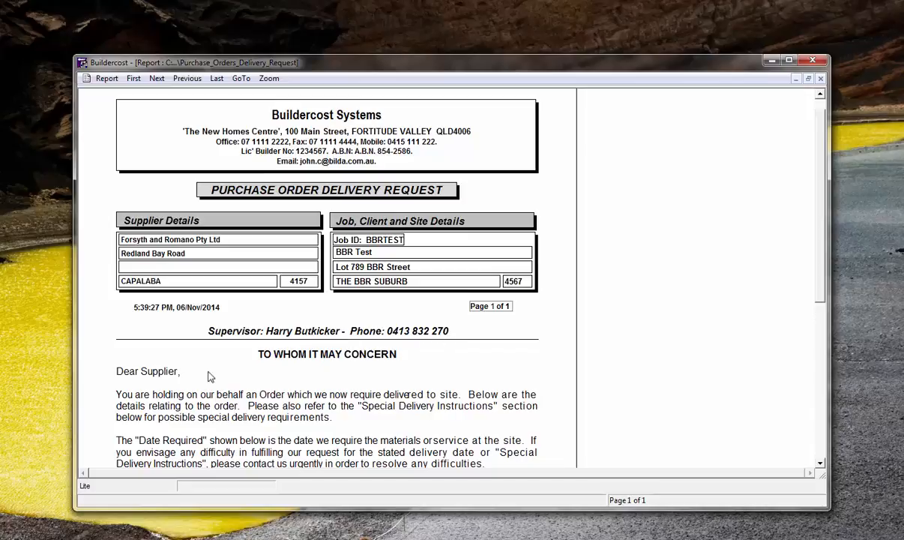
drag(822, 212, 820, 330)
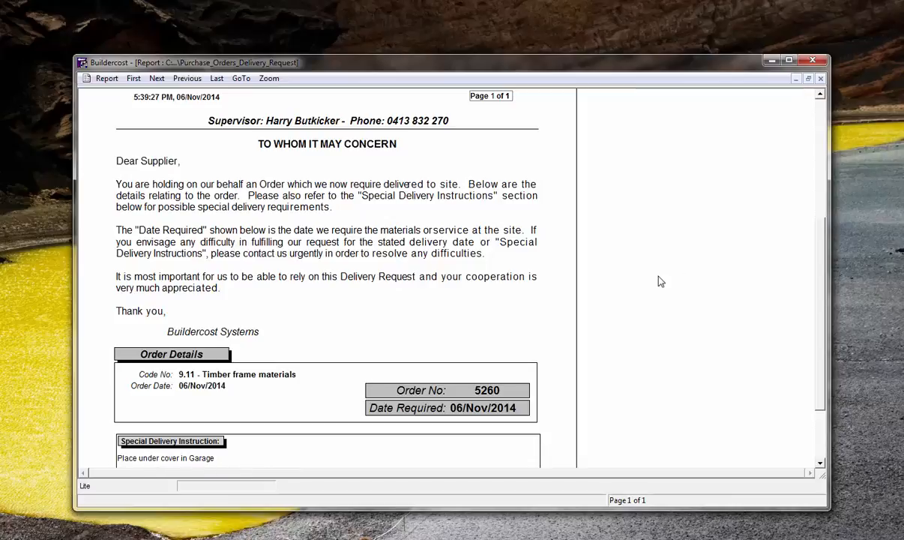
drag(823, 335, 790, 183)
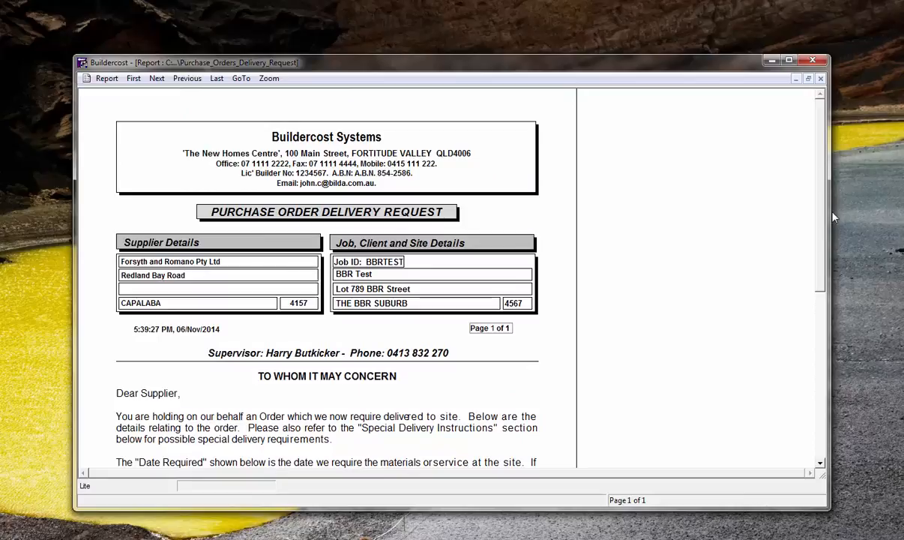
mouse_move(819, 167)
mouse_down()
mouse_move(826, 341)
mouse_move(781, 188)
mouse_move(783, 146)
mouse_move(809, 176)
mouse_up()
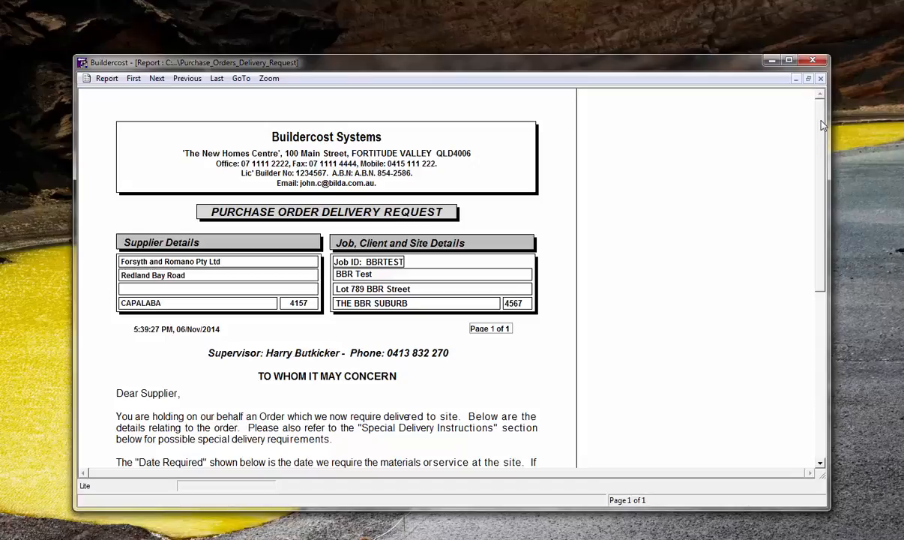
click(820, 78)
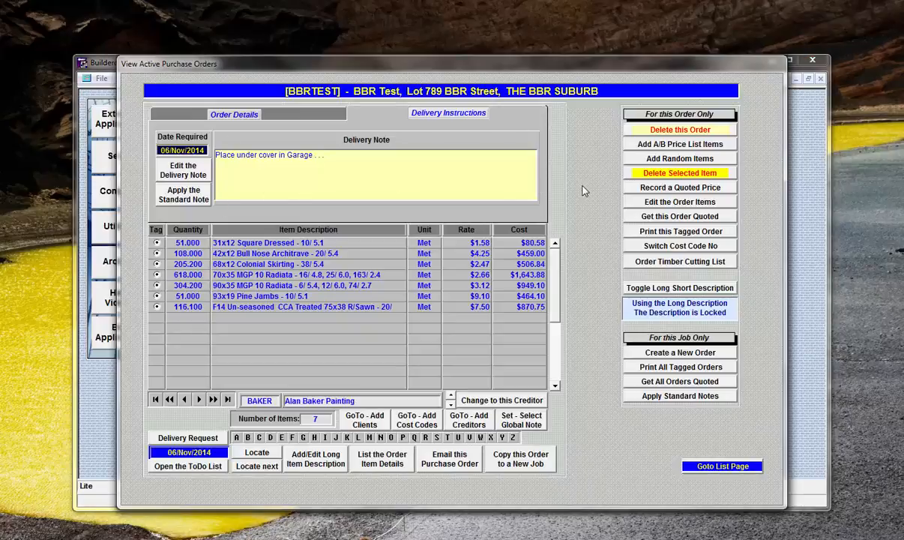
Preview the costed purchase order to check its delivery note, close the report and decline the cut lengths attachment.
click(680, 288)
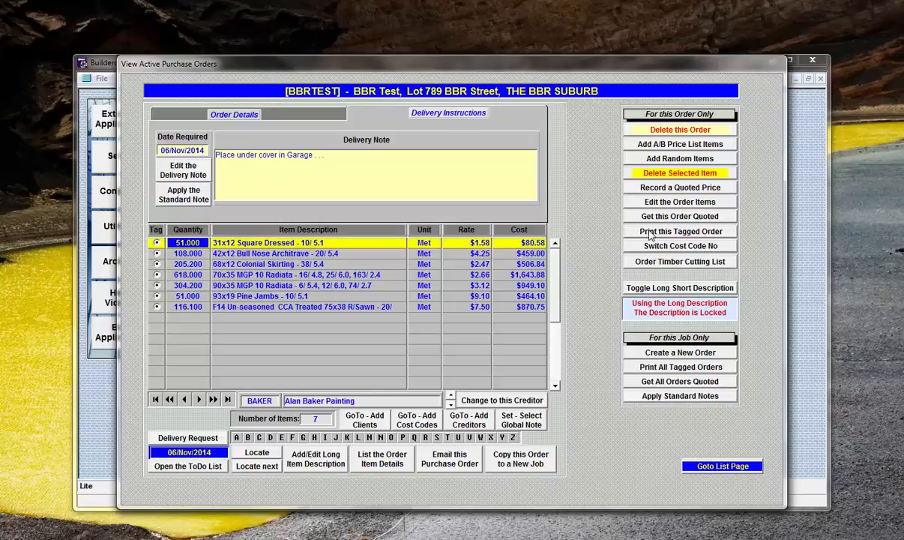
click(651, 232)
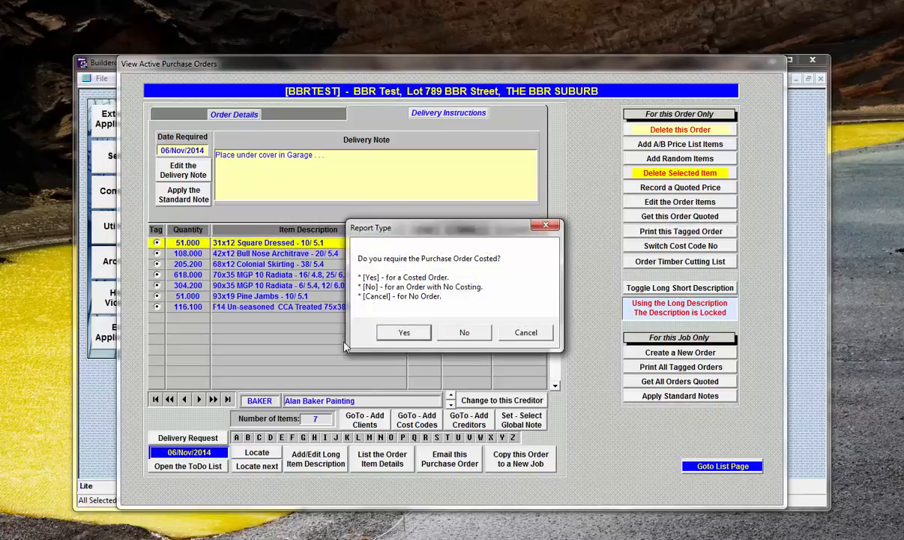
click(404, 332)
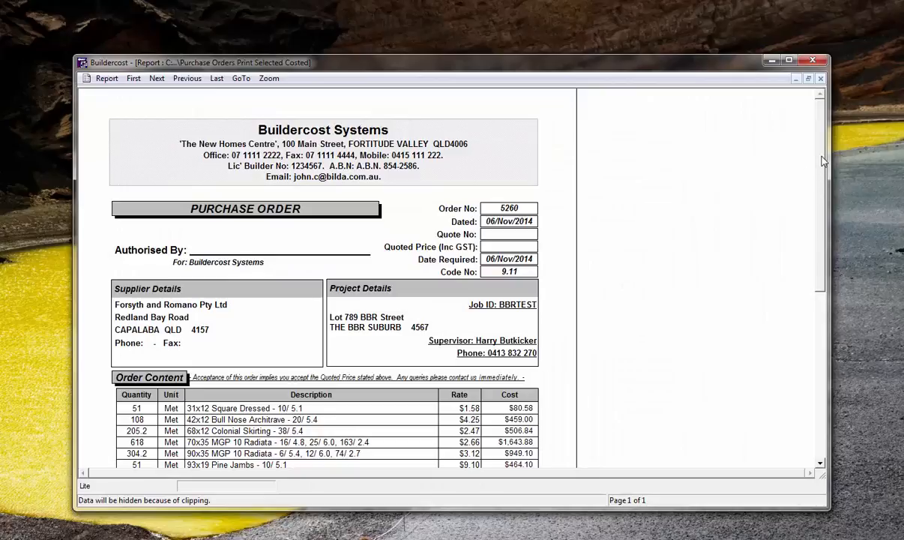
drag(823, 161, 820, 324)
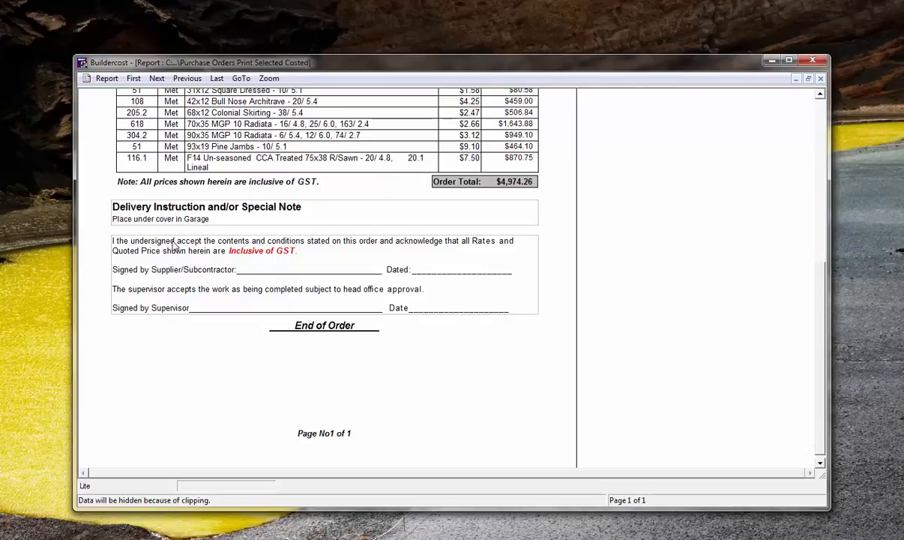
click(820, 79)
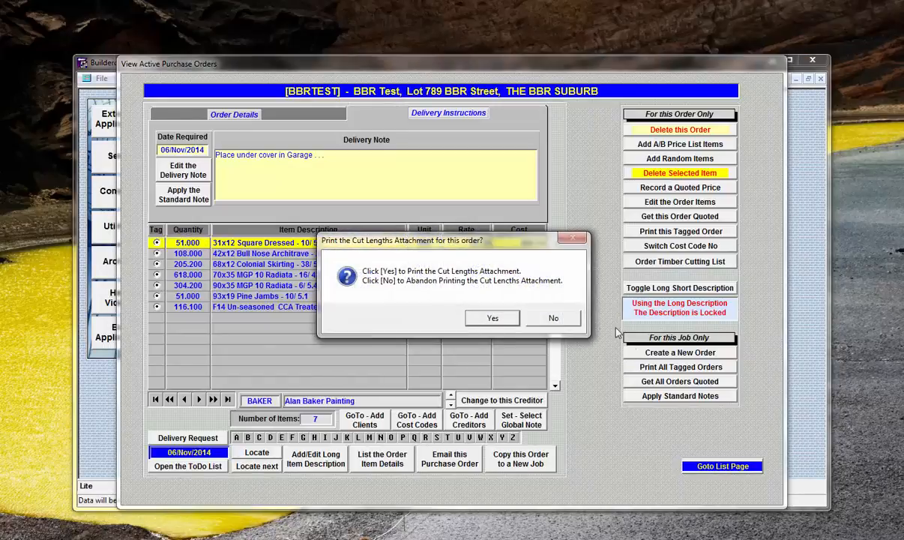
click(555, 318)
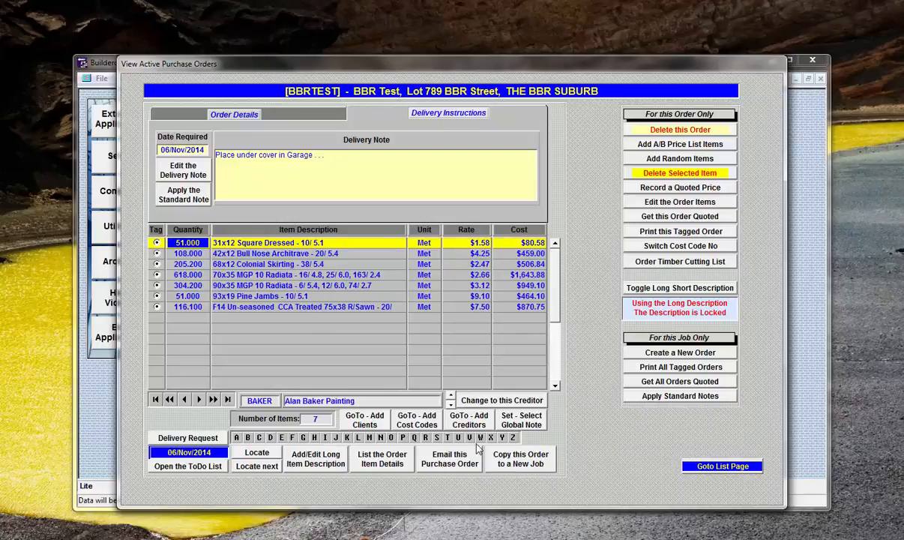
Try the different purchase order global notes as default, and settle on note 4, the receipt confirmation signed by the contractor.
click(522, 421)
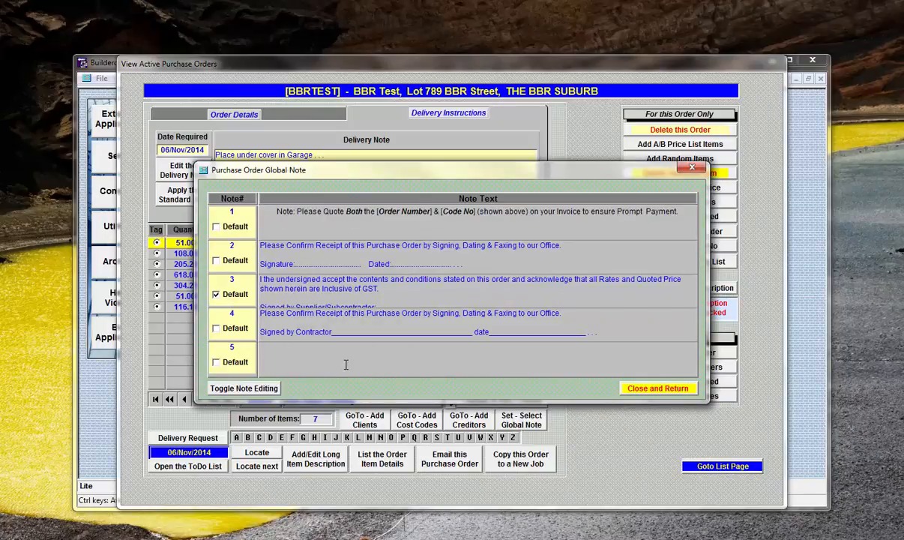
click(216, 362)
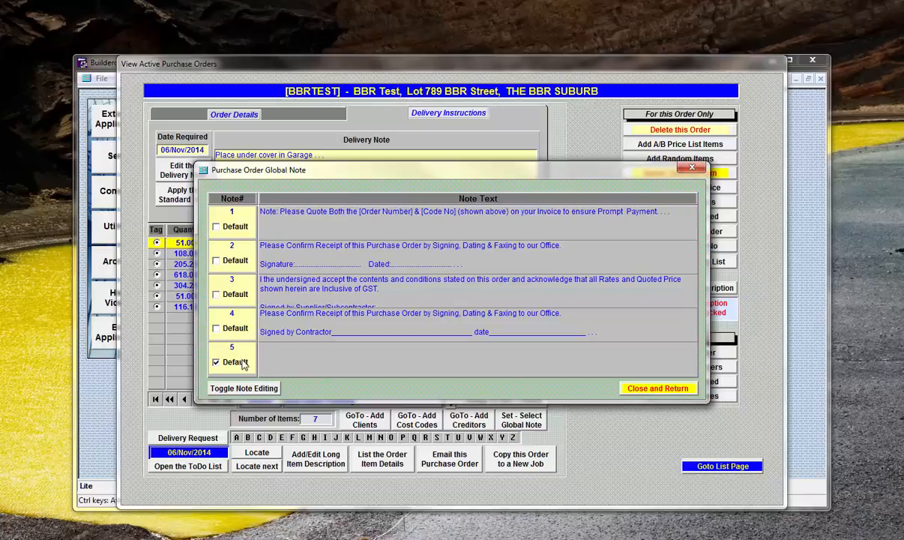
click(216, 329)
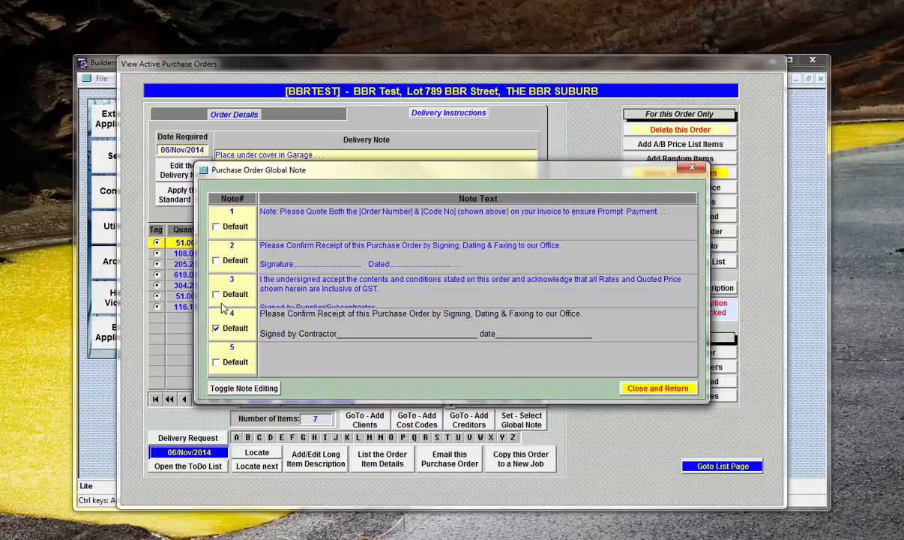
click(216, 294)
click(215, 260)
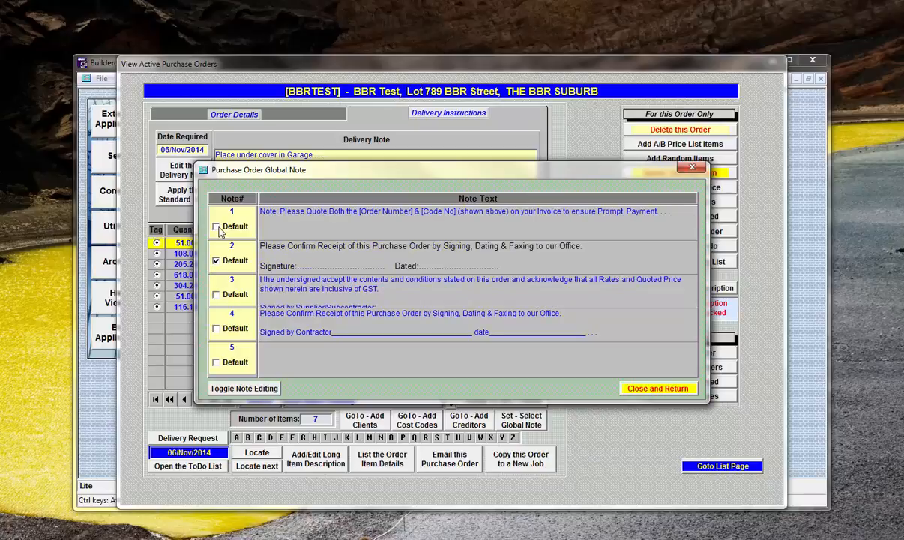
click(216, 226)
click(216, 330)
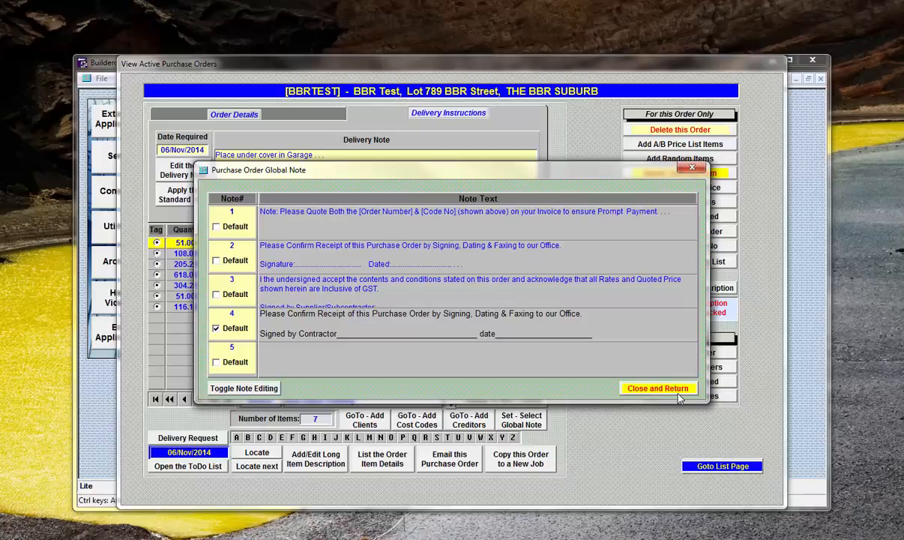
click(658, 389)
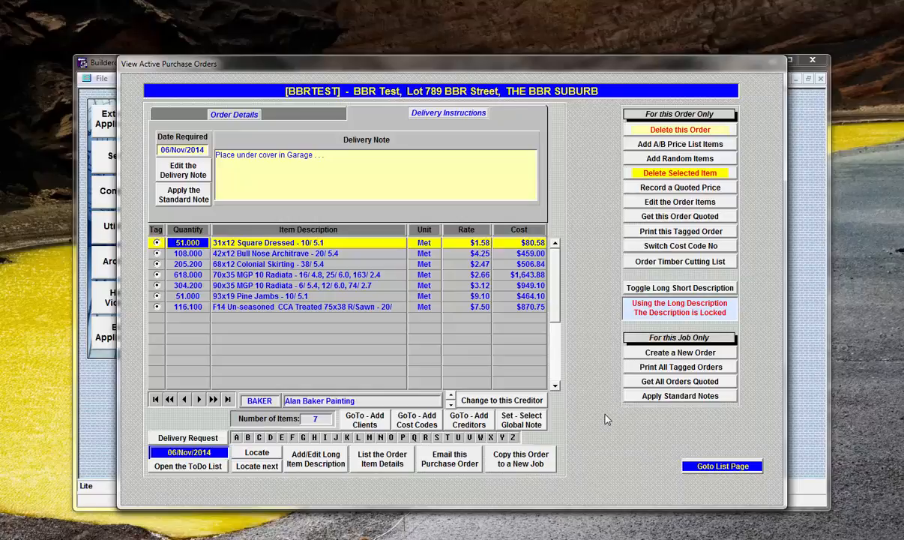
Change the creditor of the timber frame order to Bunnings Hardware and Timber (BUNNING) in the order details.
click(180, 117)
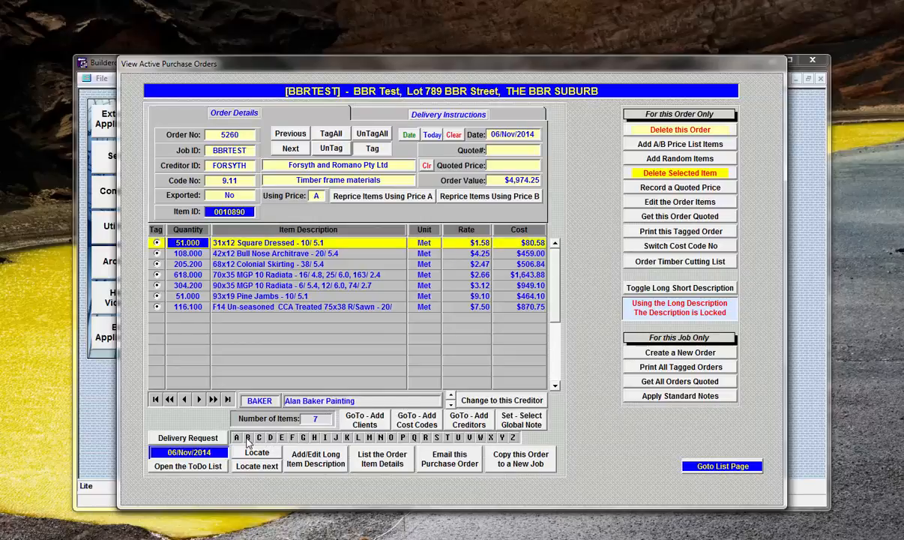
click(248, 437)
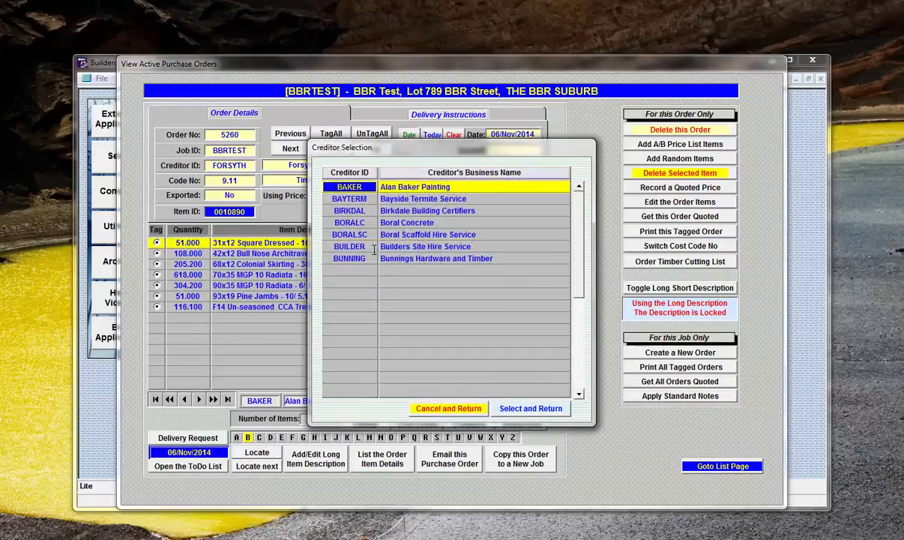
double_click(365, 258)
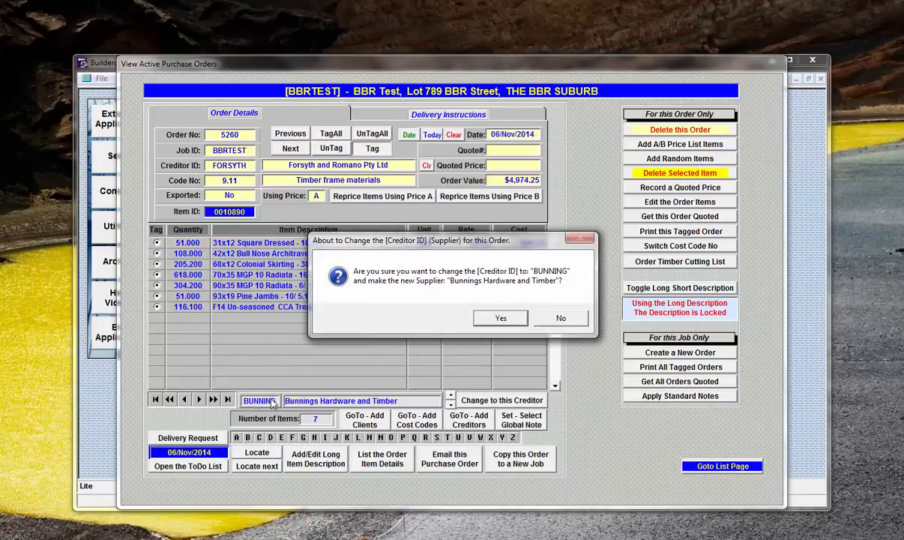
click(500, 317)
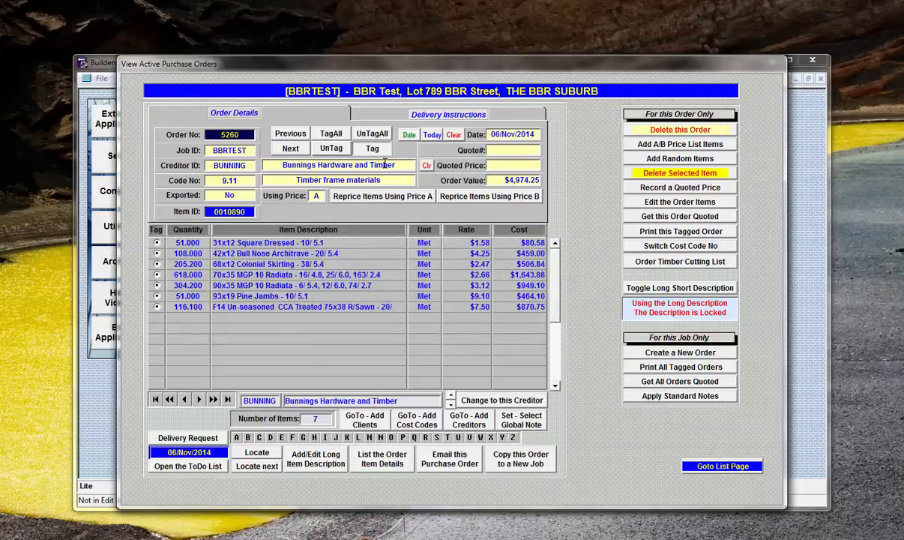
Produce the request for quotation for this order, review its items and quotation fields, and close the report.
click(662, 216)
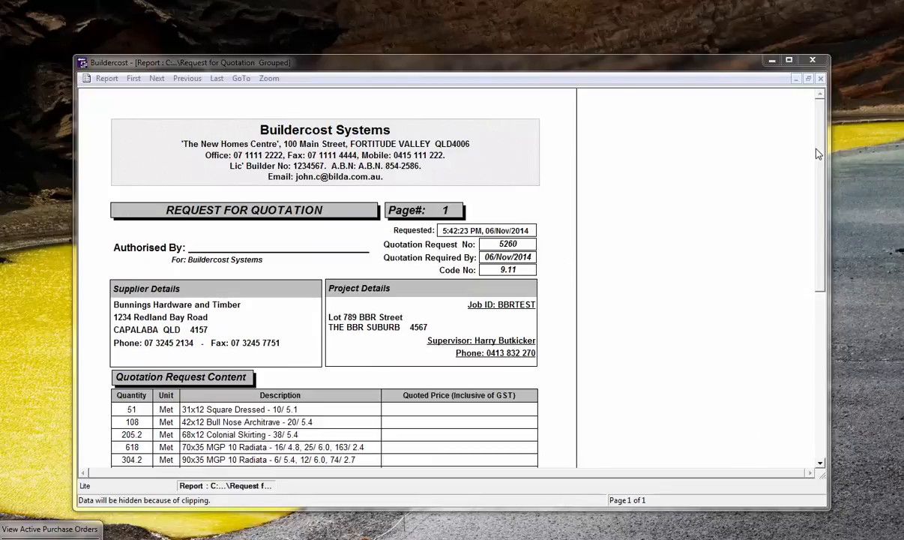
drag(817, 153, 821, 244)
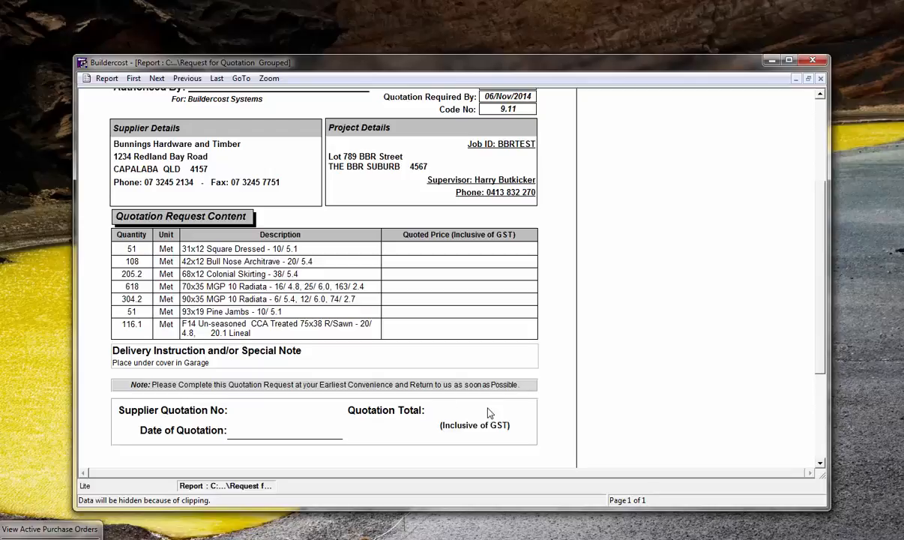
click(820, 79)
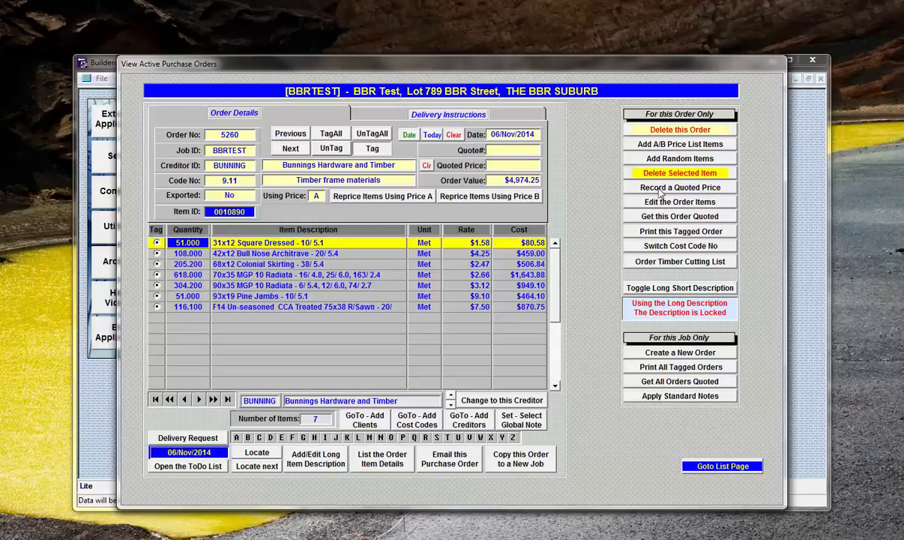
Record a quoted price of $4,500.00 for the order, with quote number Q 123 dated 04/Nov/2014.
click(698, 189)
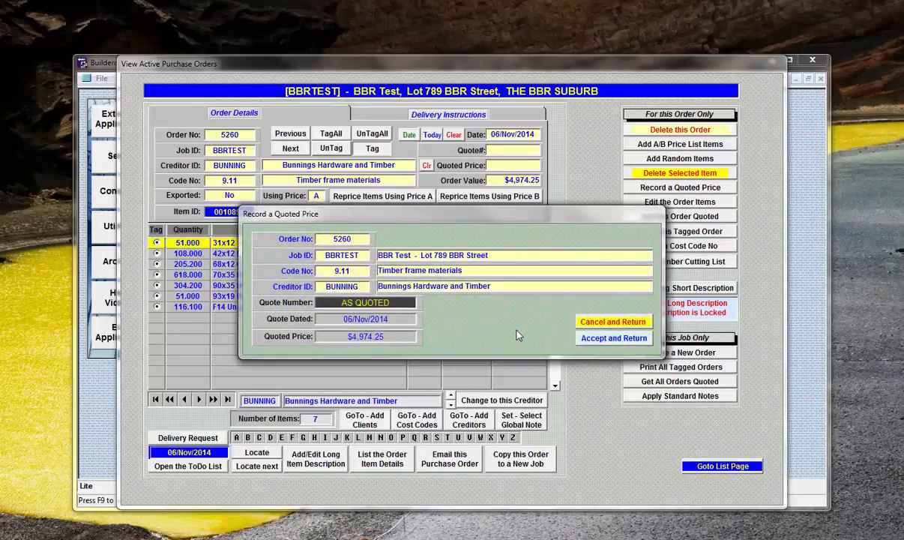
text(Q )
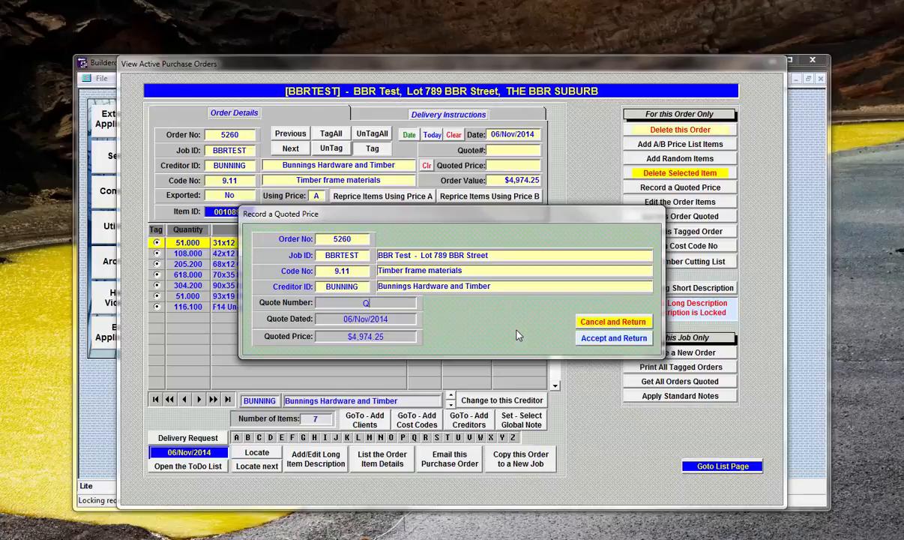
text(123)
click(405, 319)
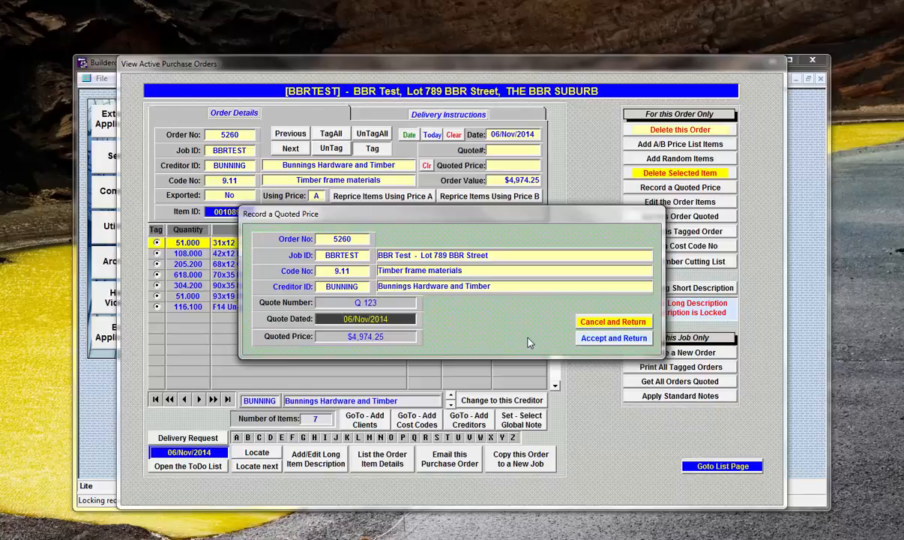
text(4/Nov/2014)
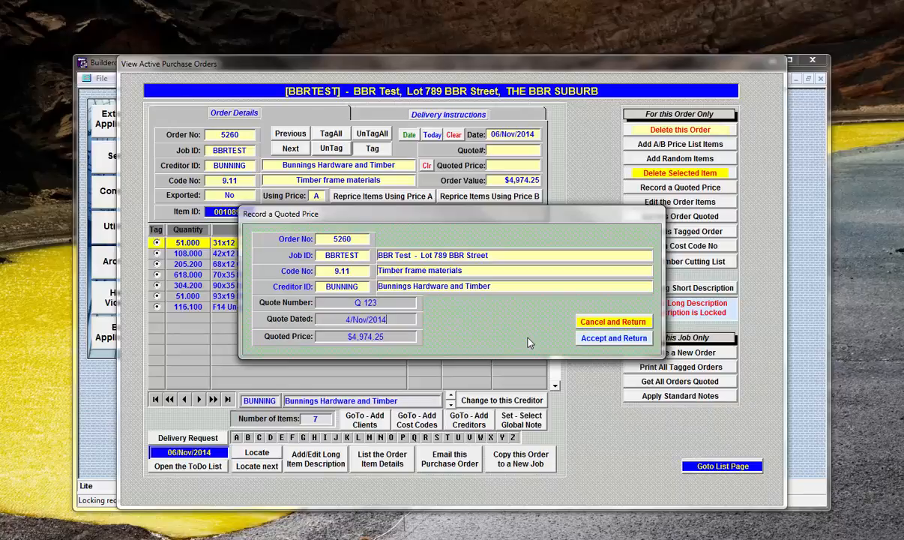
click(391, 338)
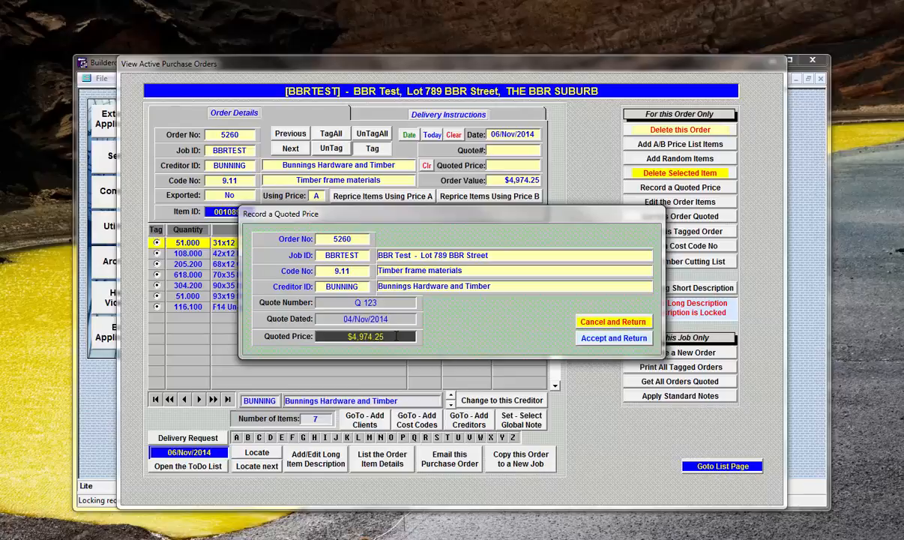
text(4500)
key(Tab)
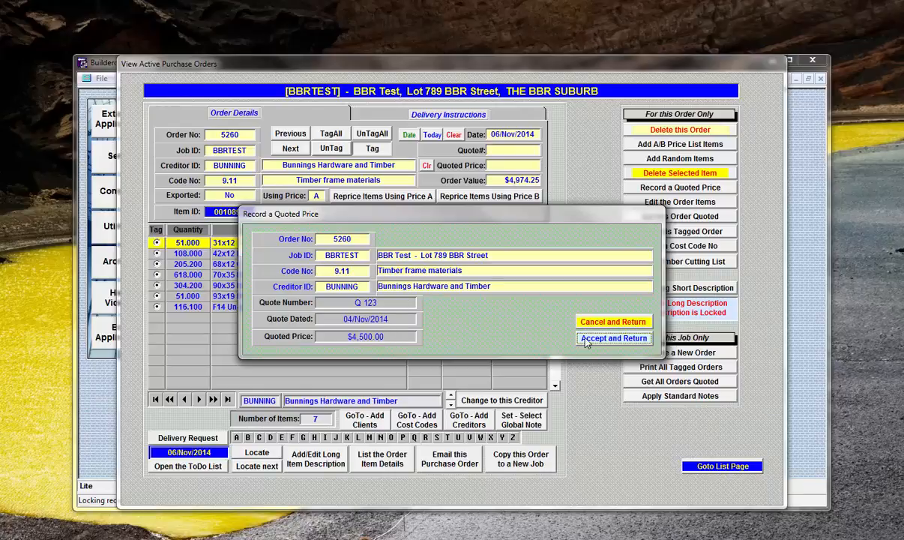
click(613, 338)
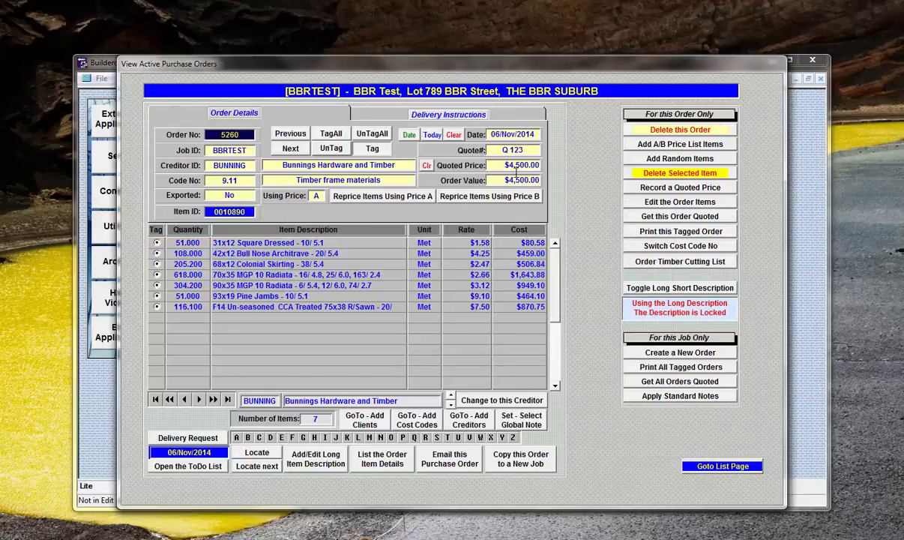
Preview the tagged purchase order with no costing on its items.
click(648, 201)
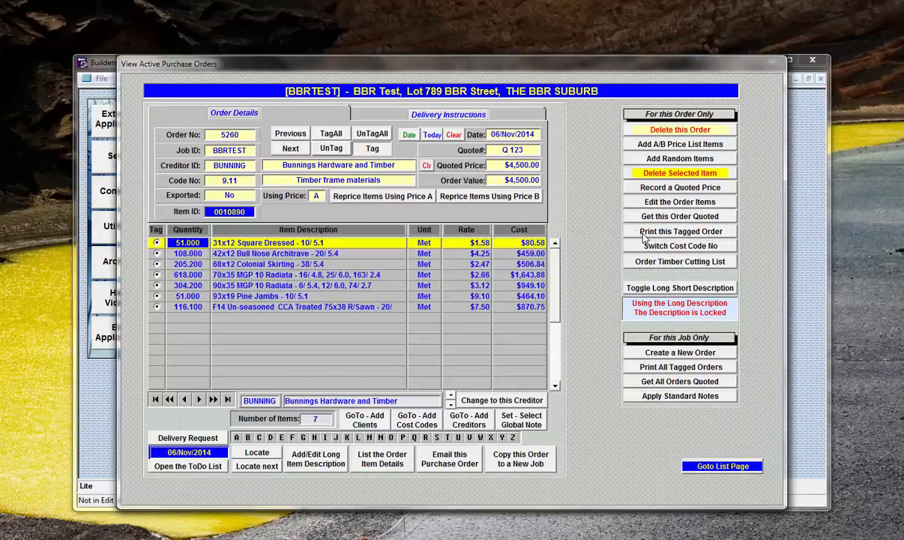
click(645, 233)
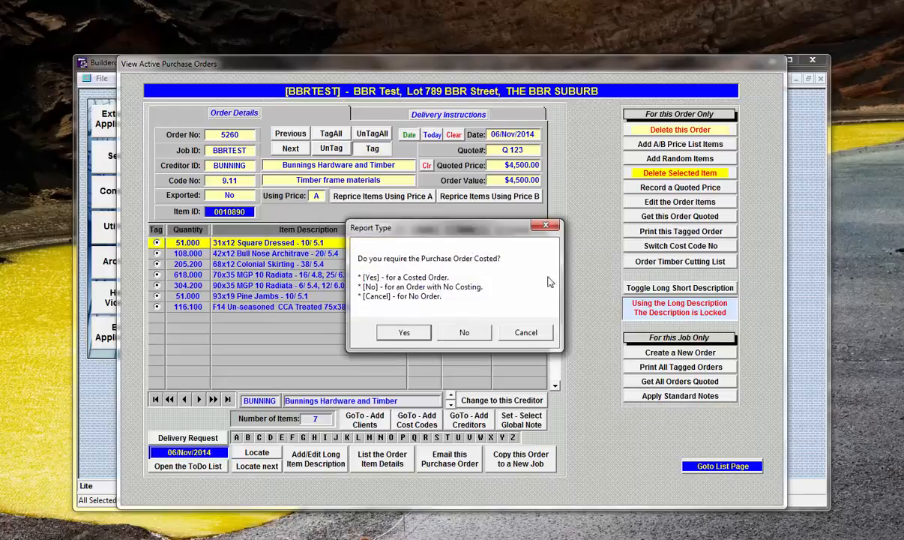
click(448, 329)
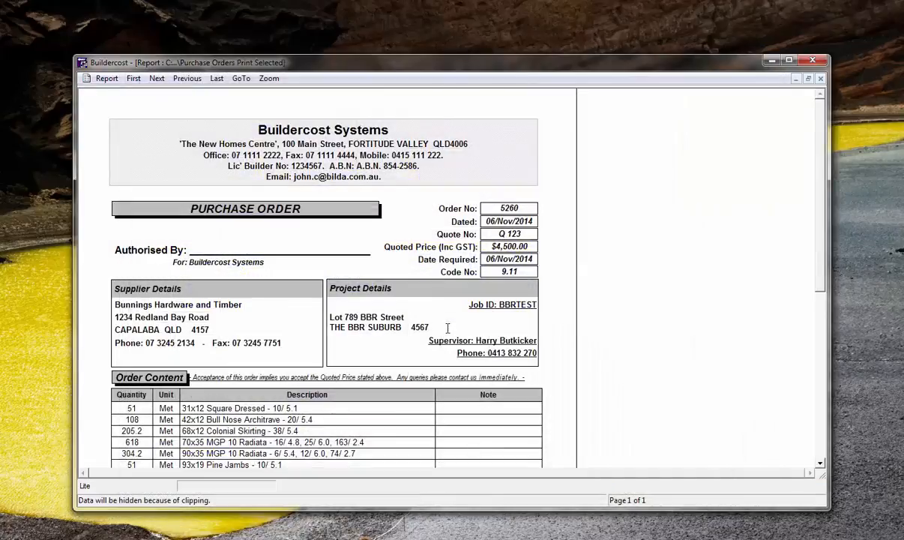
Review the purchase order's quote details, timber items and delivery instruction in the print preview, and close the report.
scroll(822, 157, down, 2)
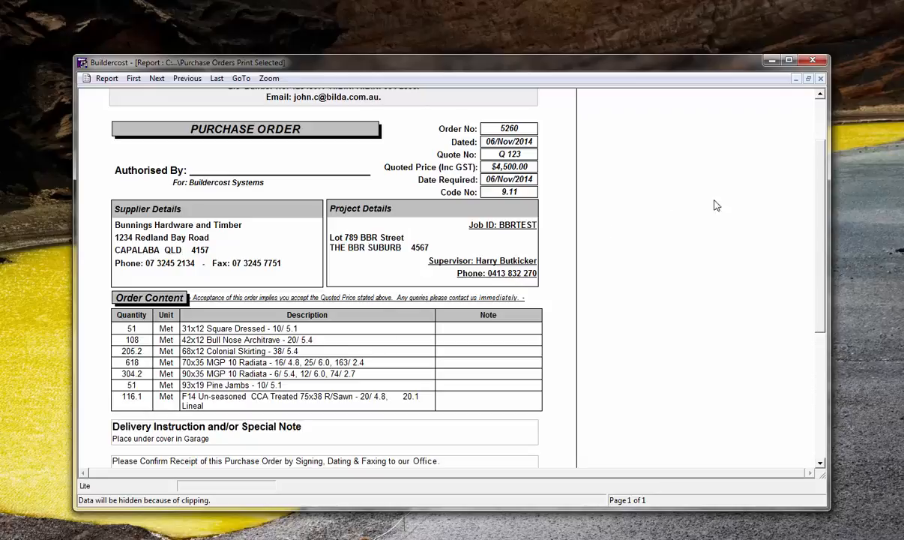
drag(821, 183, 779, 105)
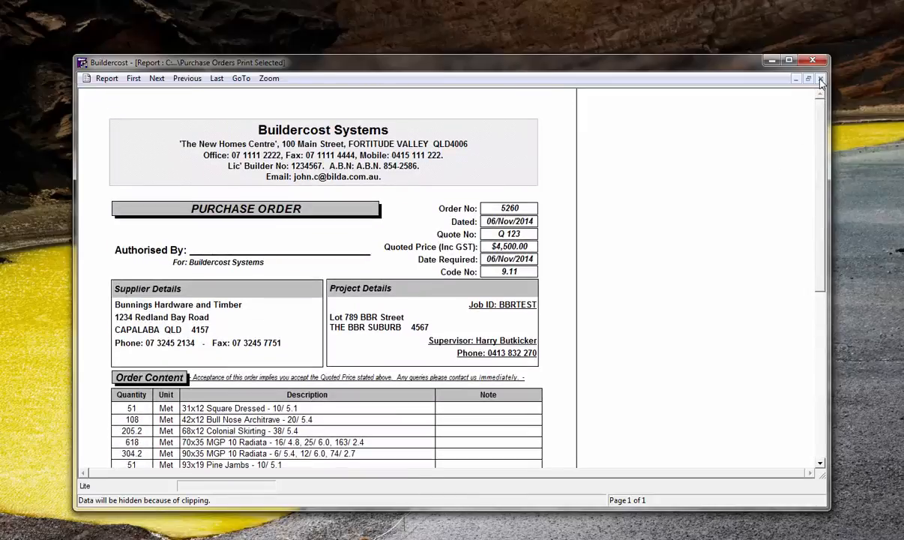
click(822, 79)
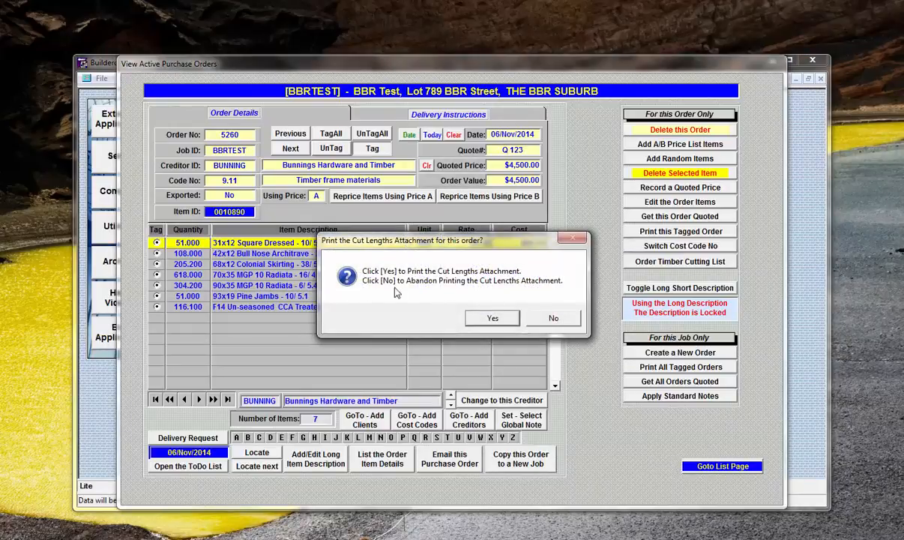
Produce the cut lengths attachment for this order, review and close it, and return to the list of active purchase orders.
click(492, 319)
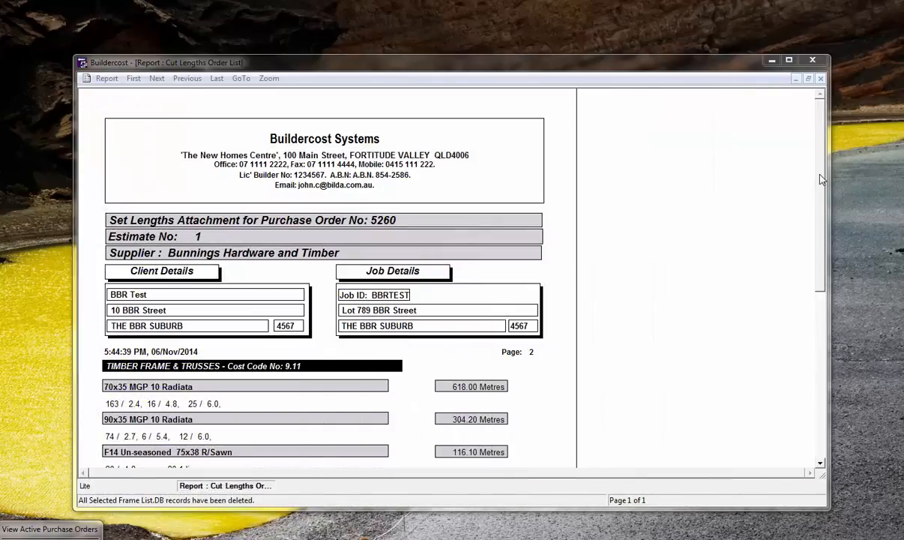
drag(822, 180, 859, 177)
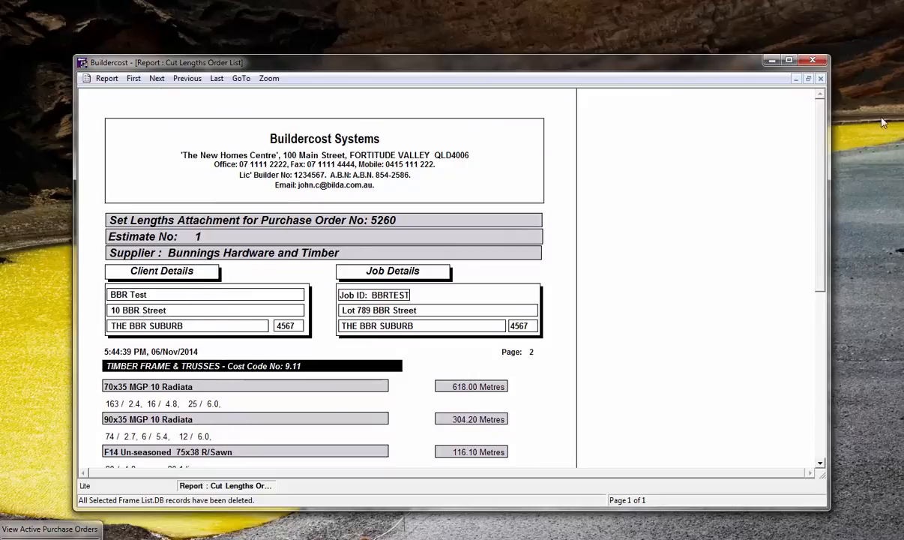
click(821, 79)
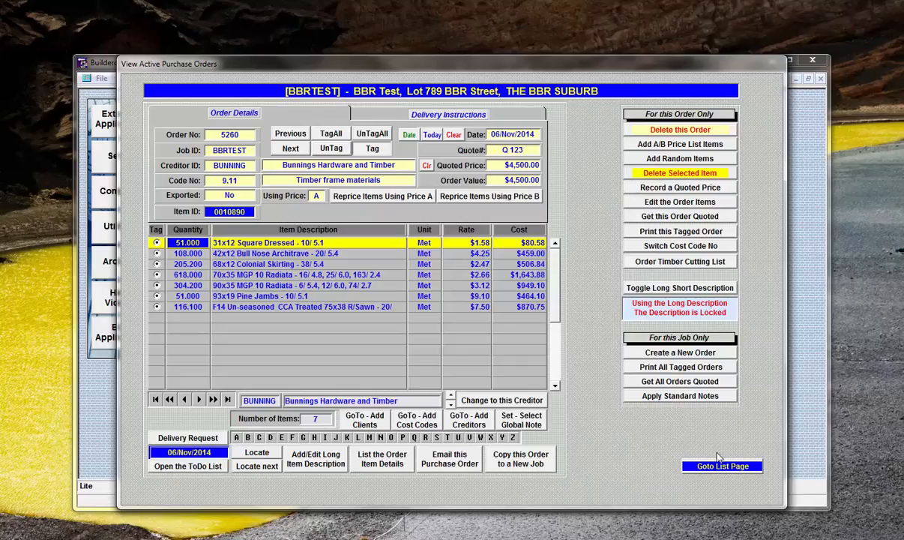
click(721, 467)
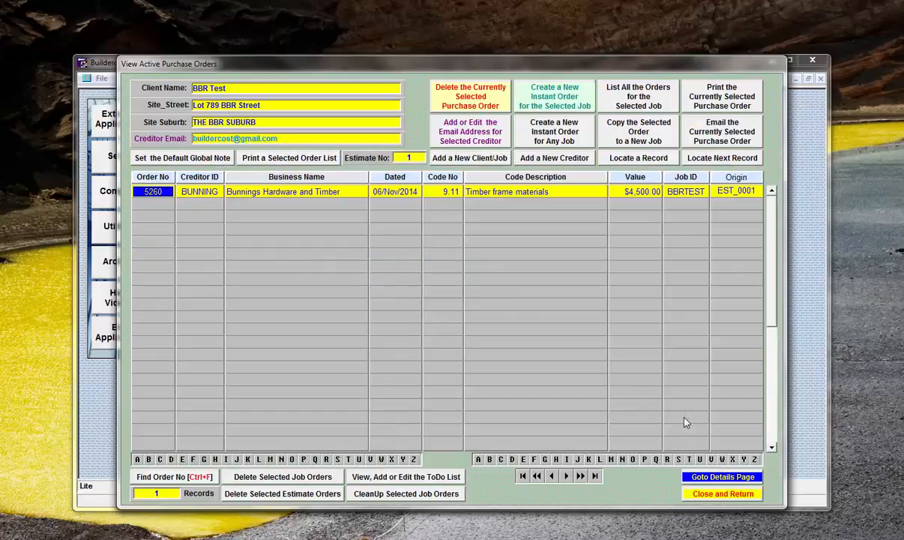